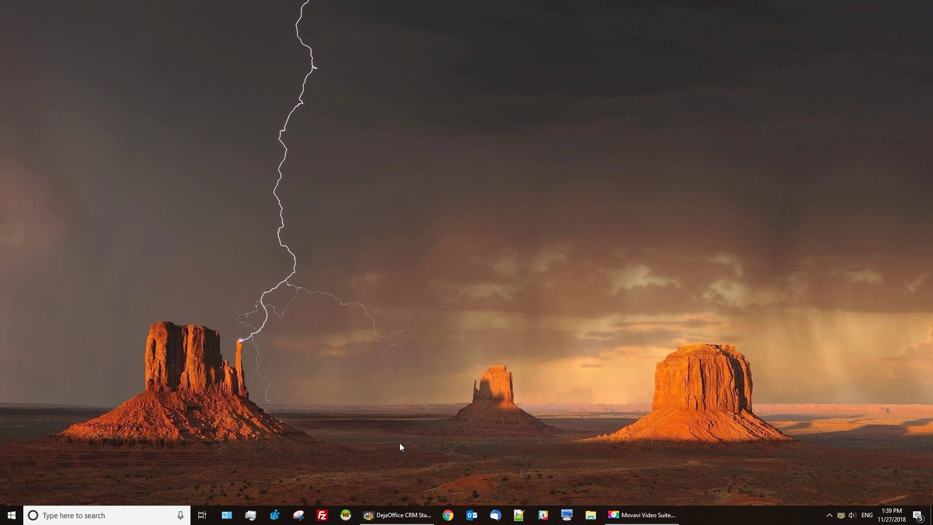
Restore the DejaOffice CRM Standalone window from the taskbar to show the Contacts list.
left_click(400, 512)
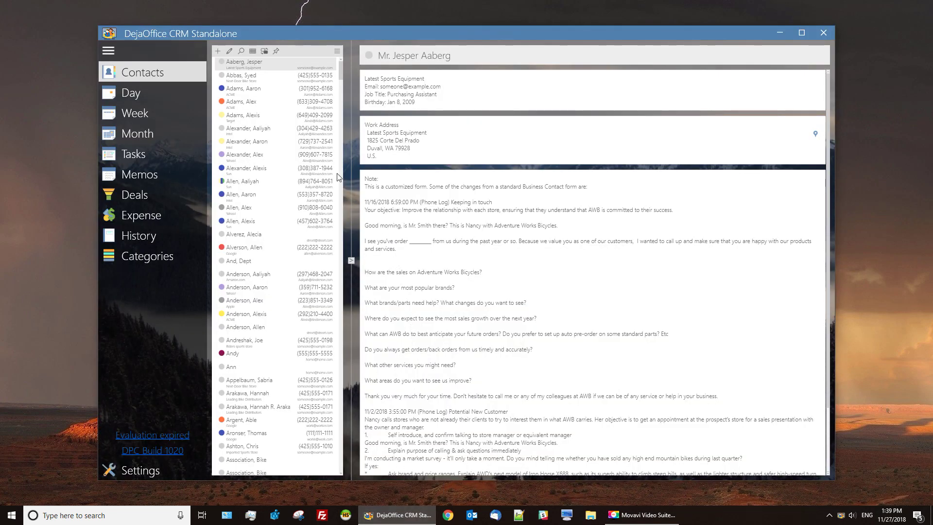
Cycle through the window themes until the light misty-mountain backdrop is set.
left_click(264, 51)
left_click(264, 51)
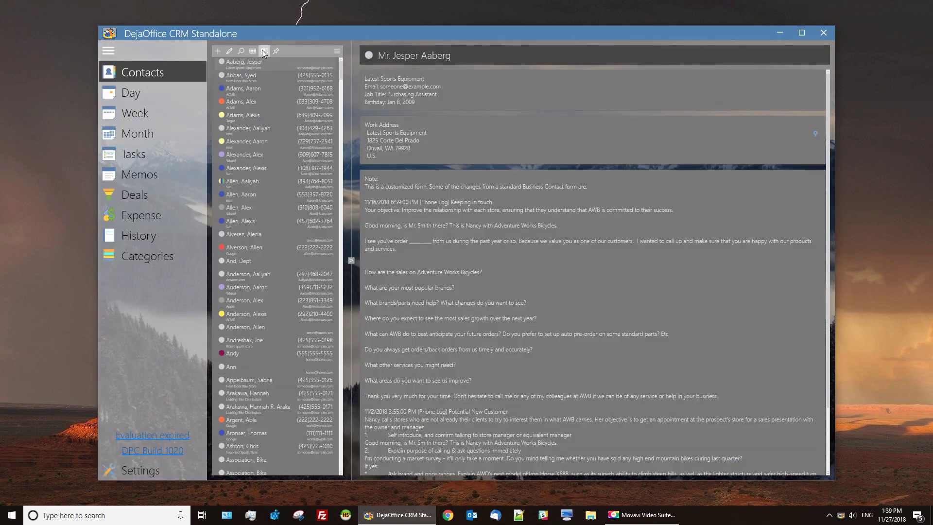
left_click(263, 51)
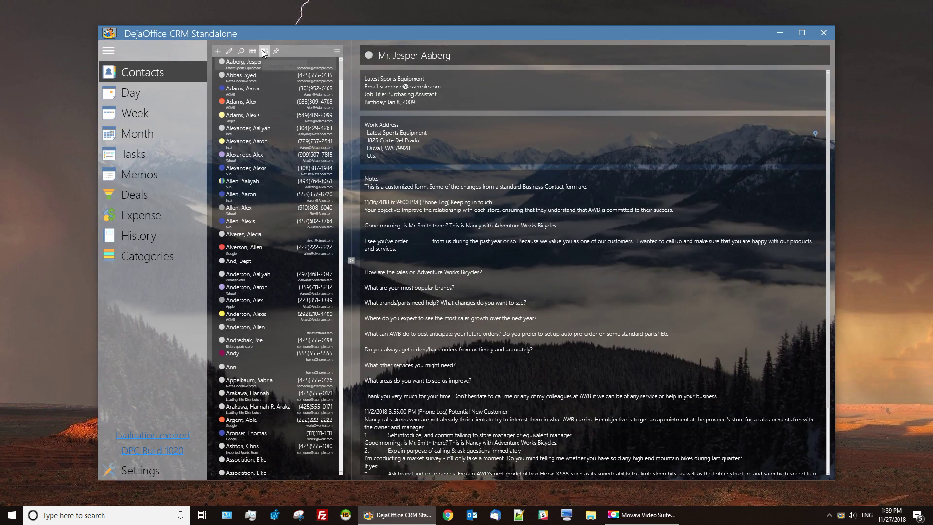
left_click(263, 52)
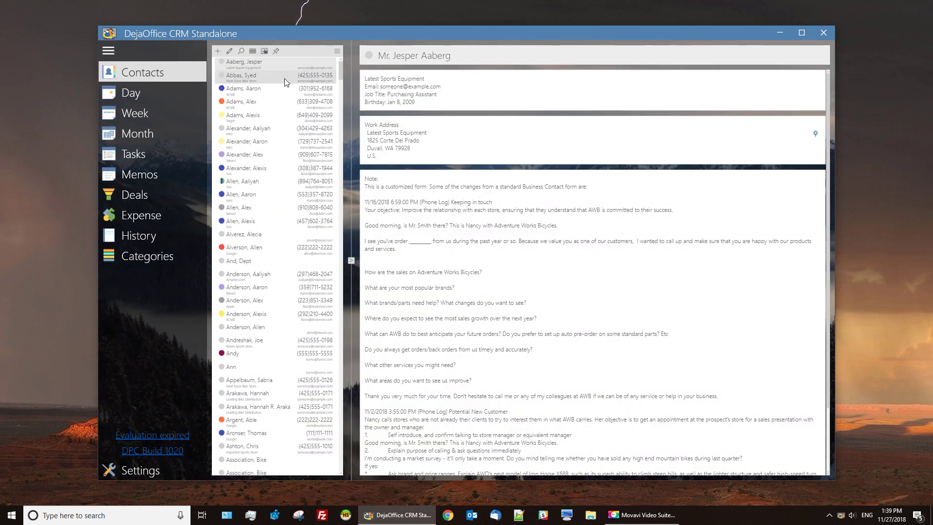
Search contacts by name, open the matching contact, then clear the search.
type("Bill")
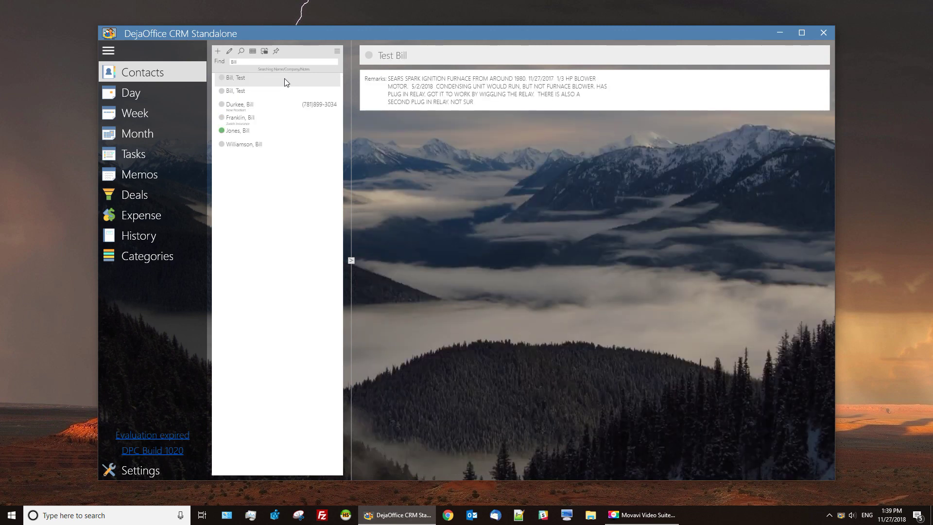
left_click(256, 119)
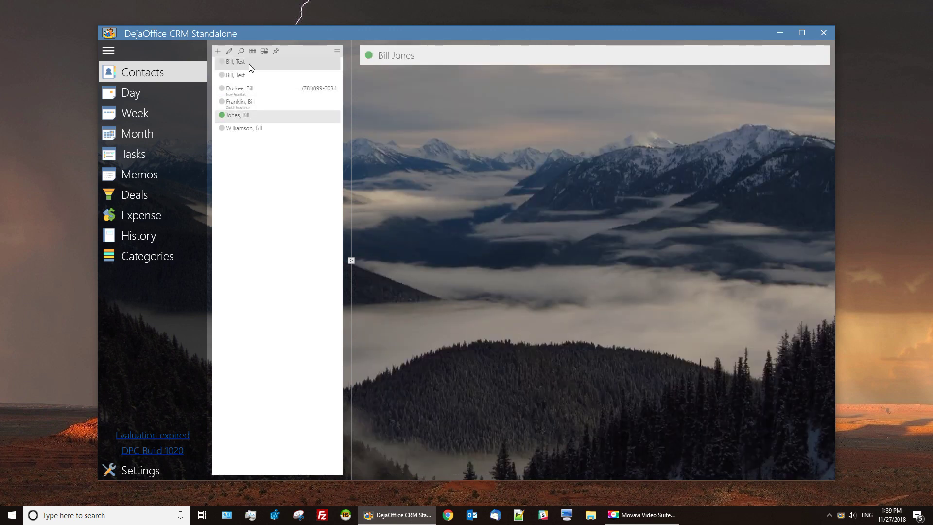
key("Escape")
Add a new Business-category contact with the contact's name and work phone number.
left_click(217, 51)
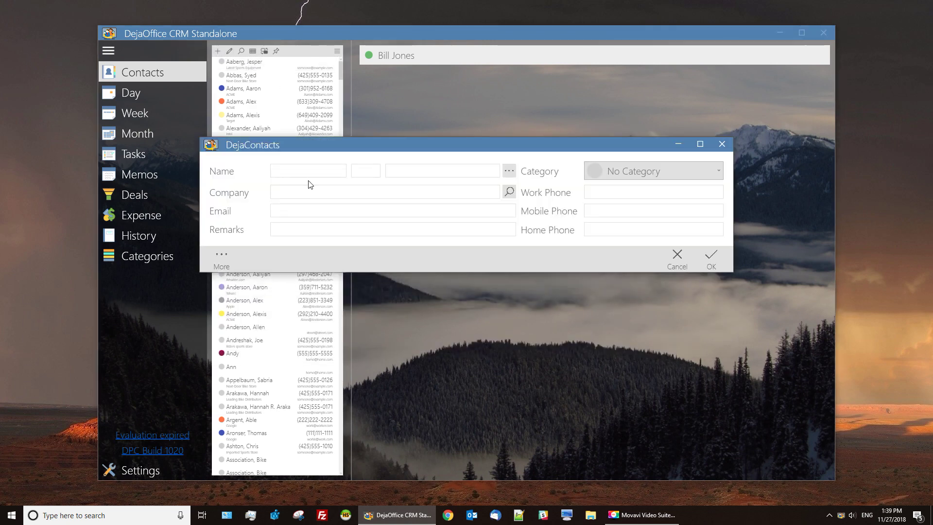
left_click(623, 173)
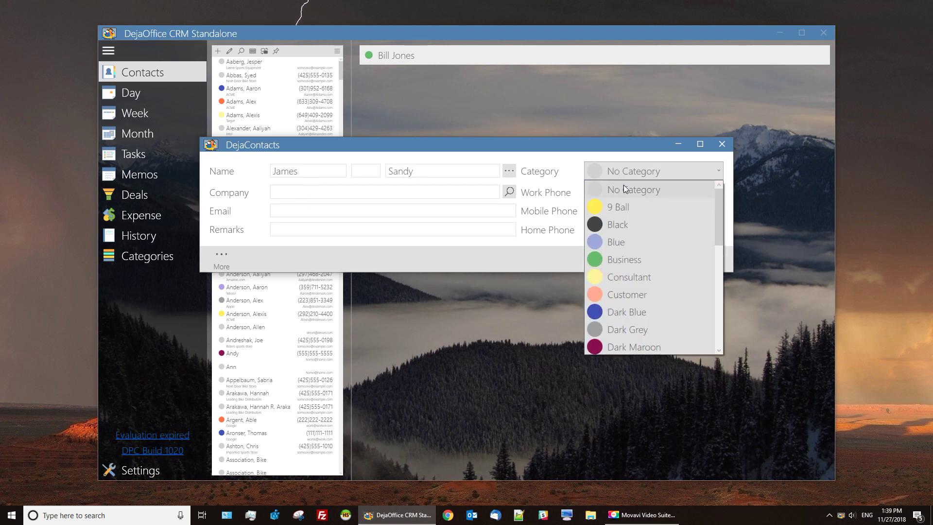
left_click(622, 259)
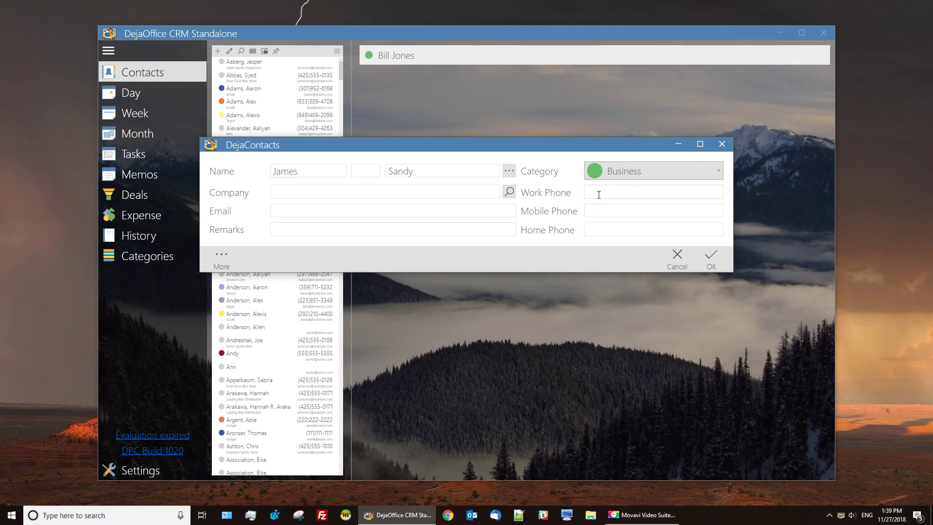
type("5555555555")
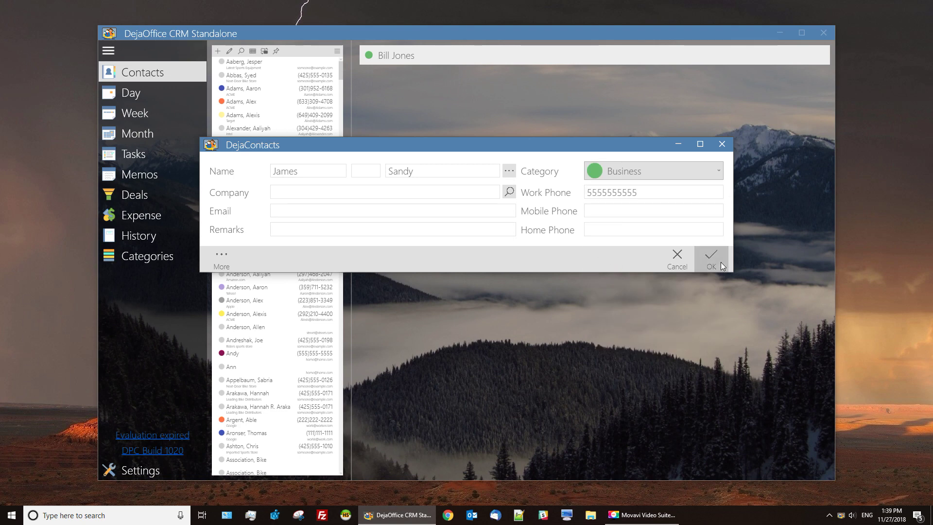
left_click(721, 262)
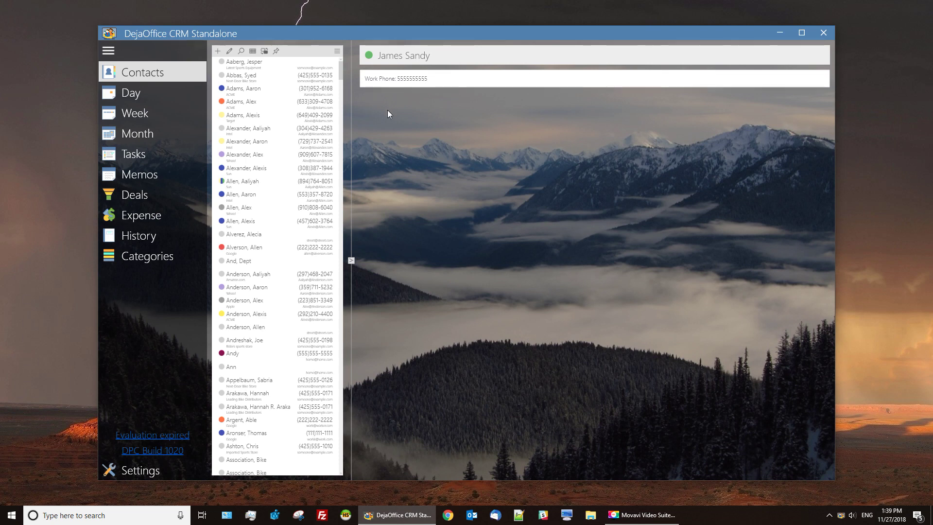
Show the day calendar for Thursday, November 29, 2018 and start a 3 PM appointment.
left_click(174, 94)
scroll(344, 138, "up", 1)
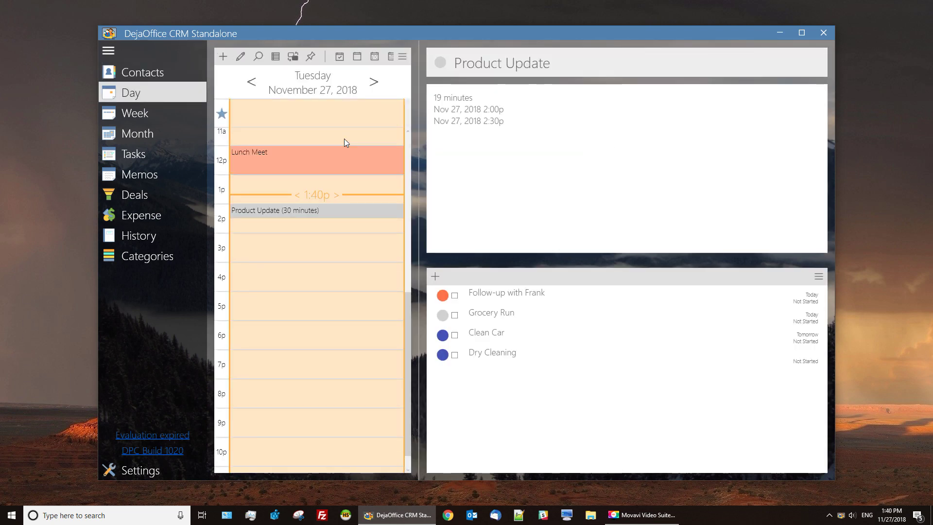
left_click(375, 82)
left_click(380, 87)
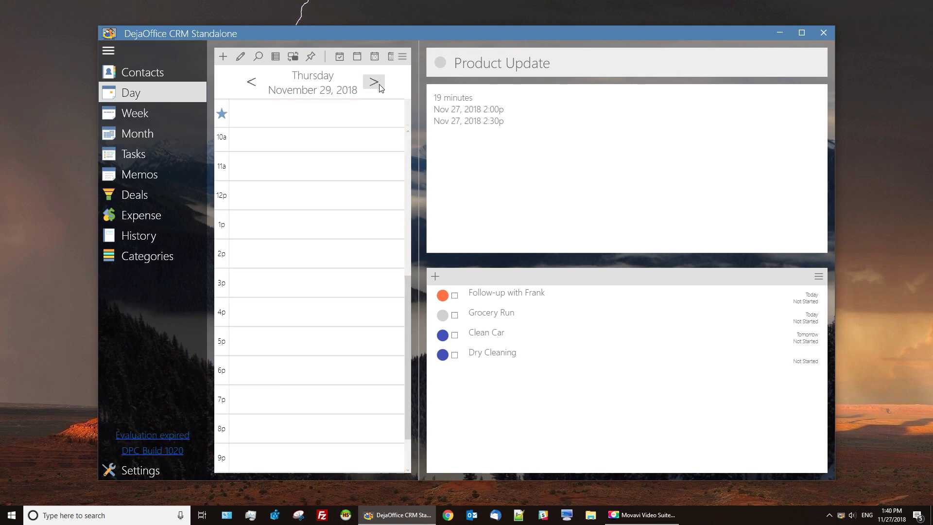
double_click(275, 279)
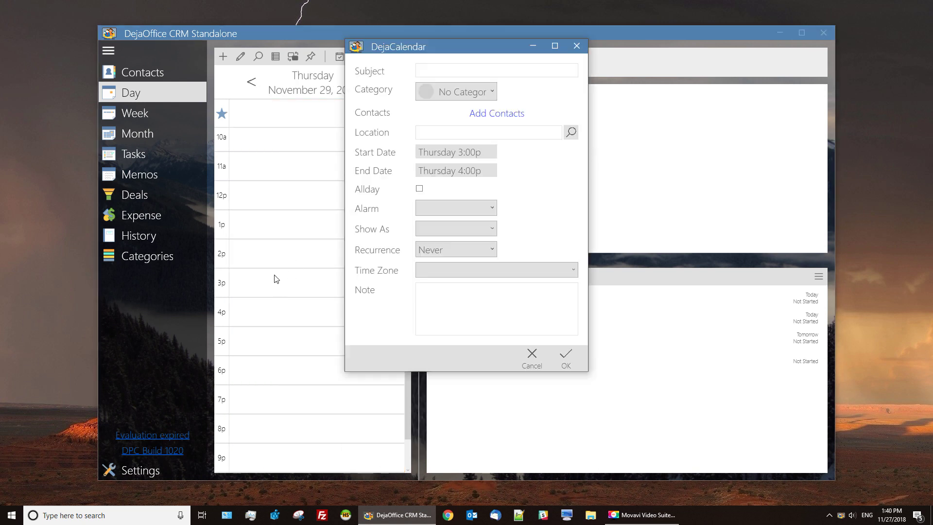
Title the 3 PM meeting, set category Customer, and link the contact found by name.
type("Mee")
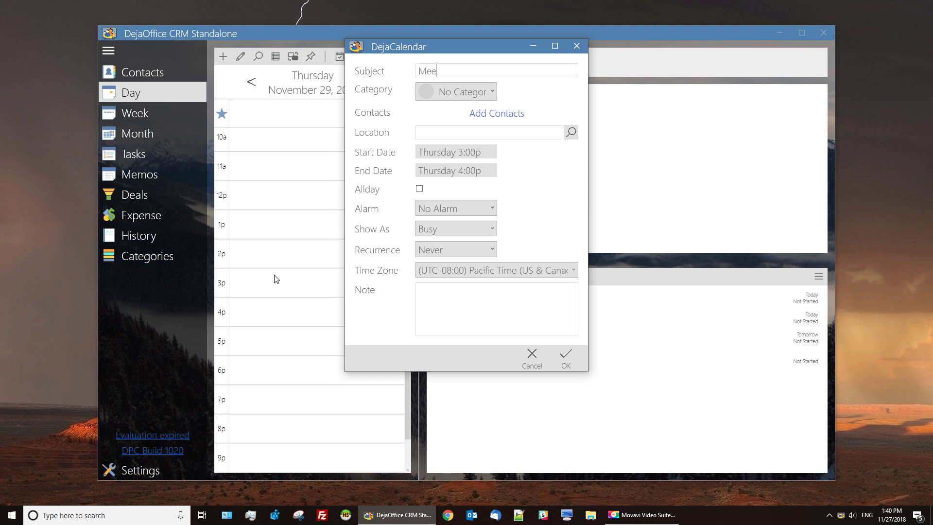
type("ting with Andy")
left_click(457, 93)
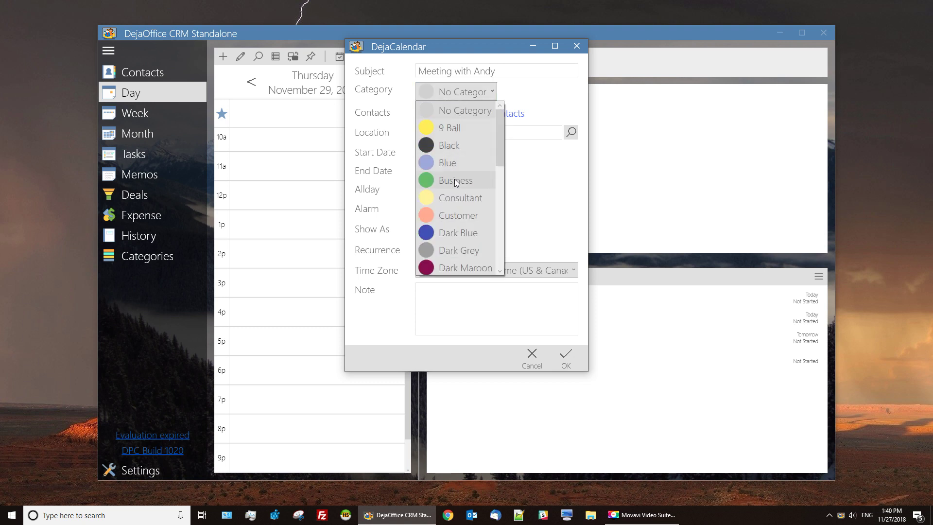
left_click(451, 216)
left_click(498, 112)
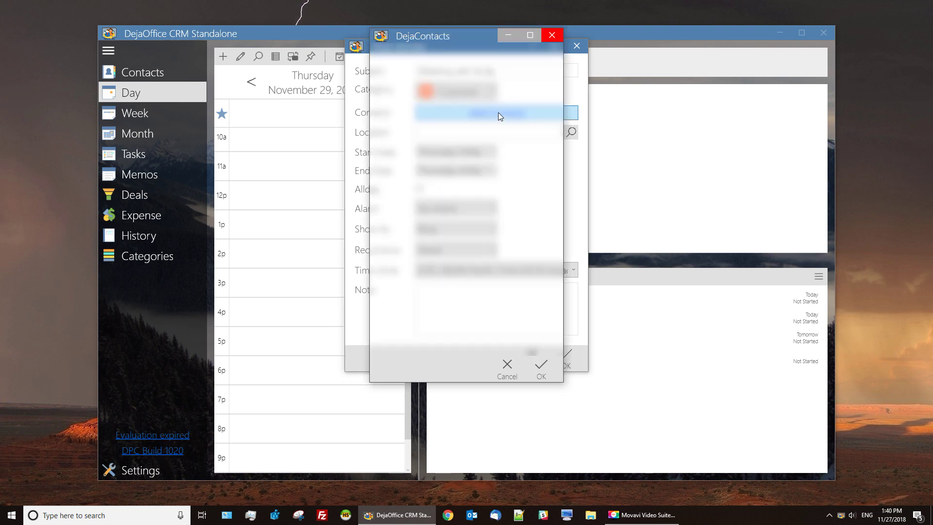
type("andy")
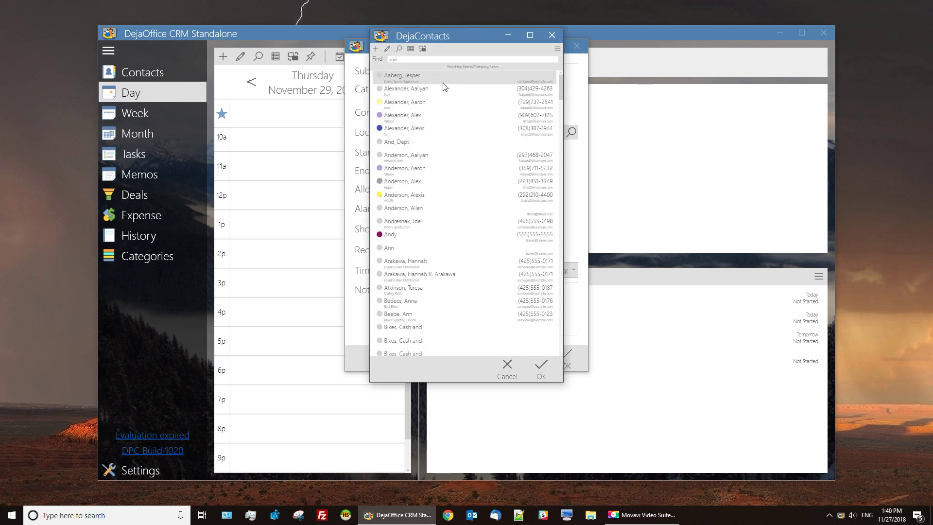
double_click(438, 77)
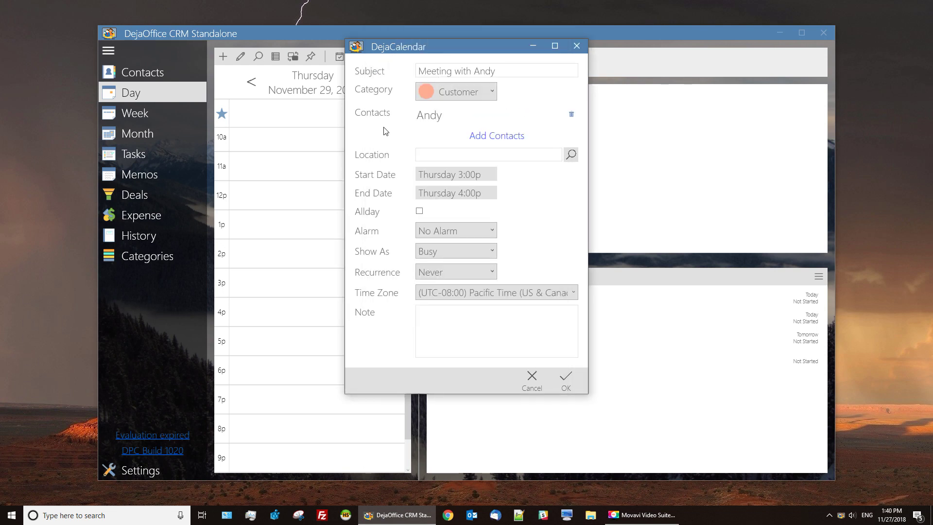
Set the meeting location to a searched Portland street address and save the appointment.
left_click(571, 155)
type("133")
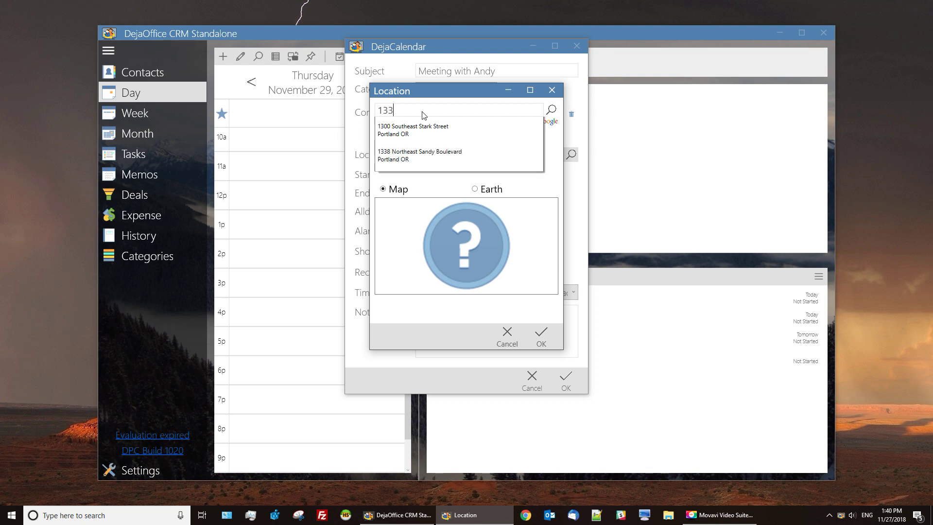
left_click(421, 127)
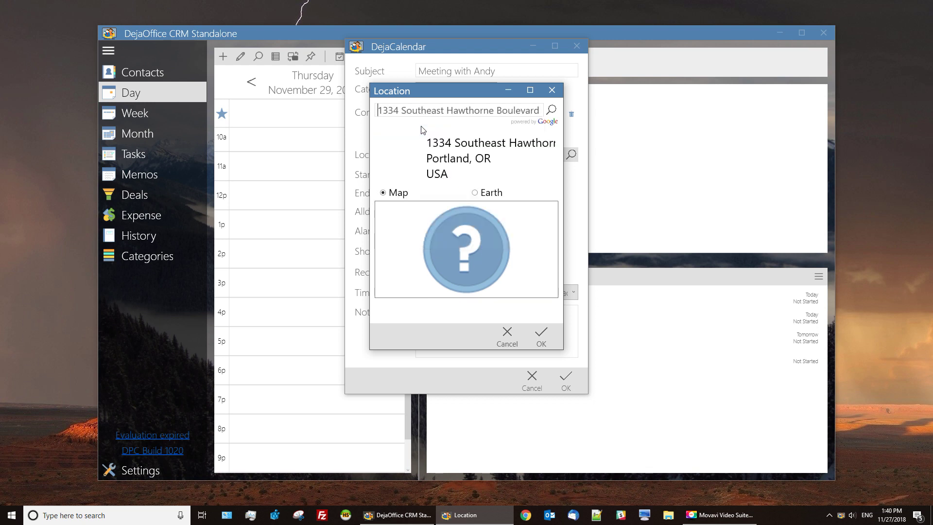
left_click(542, 330)
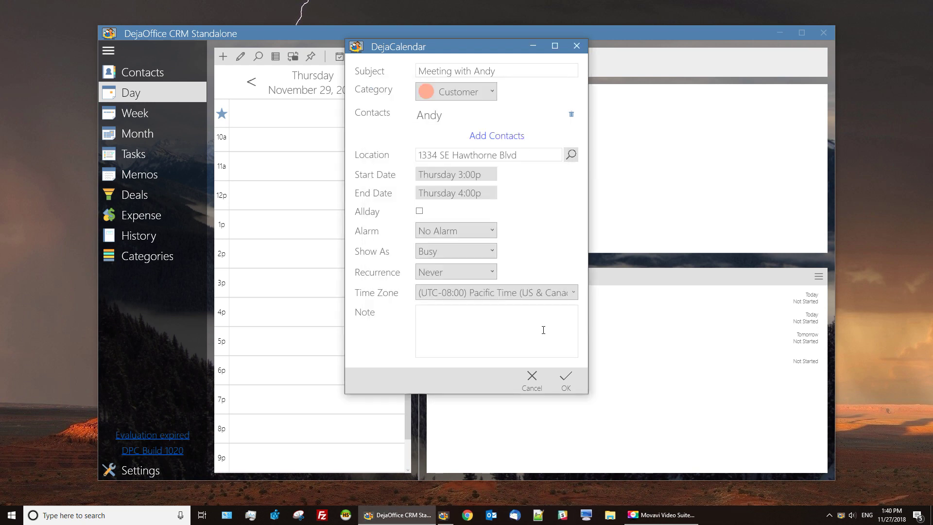
left_click(564, 381)
View the new meeting's details, then show the December 16–22 week calendar.
left_click(299, 284)
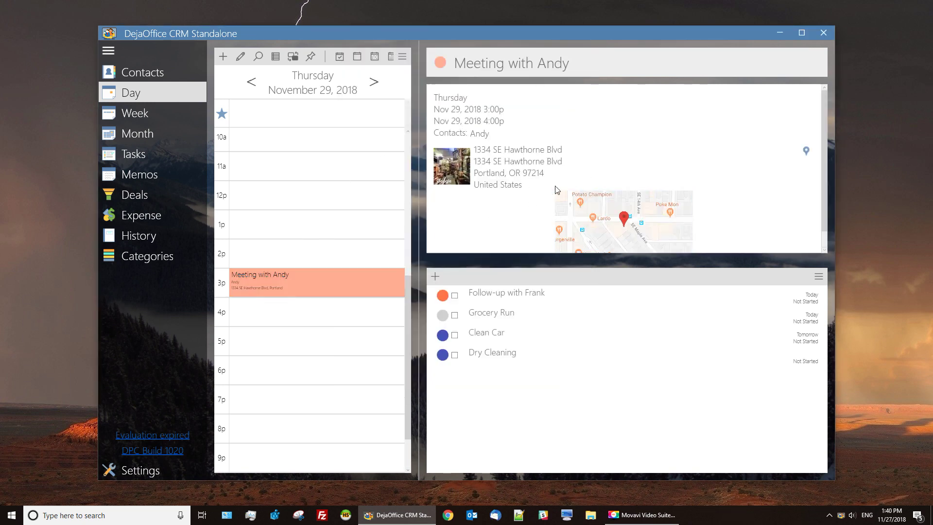
left_click(193, 110)
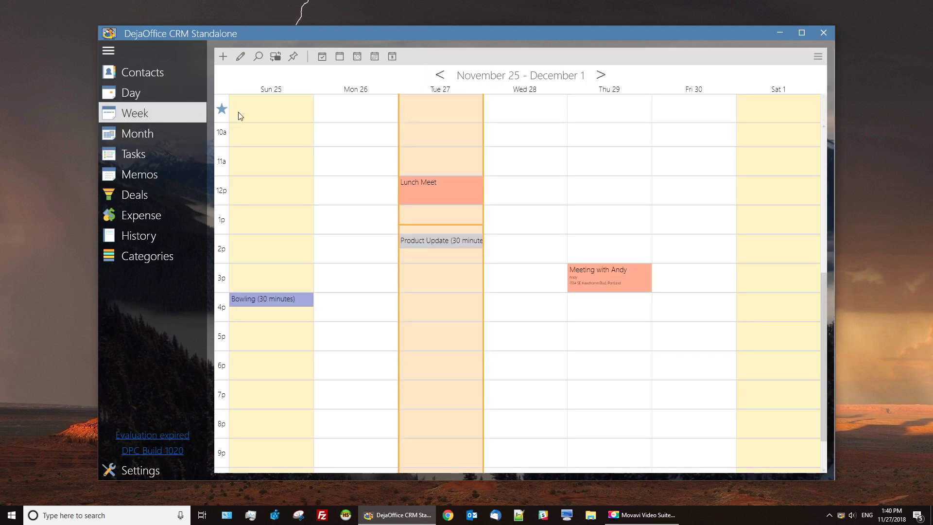
left_click(601, 75)
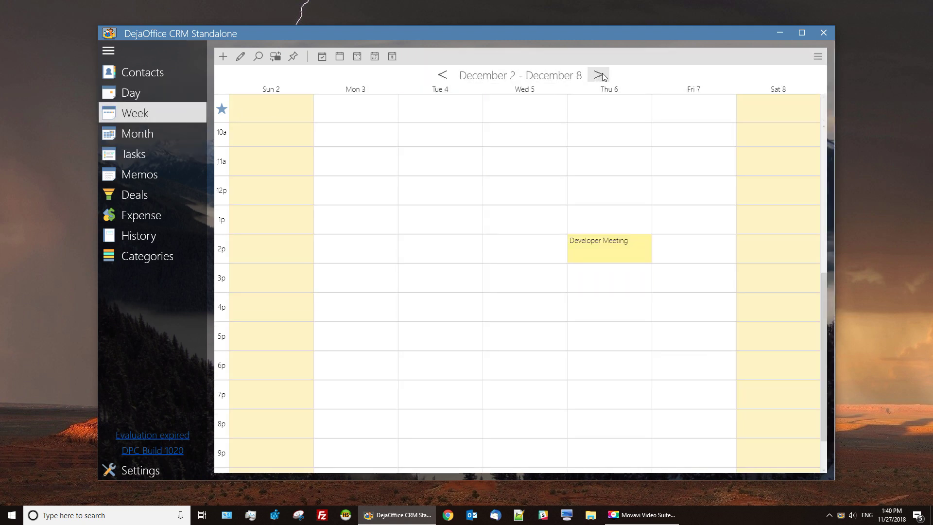
left_click(601, 75)
left_click(600, 75)
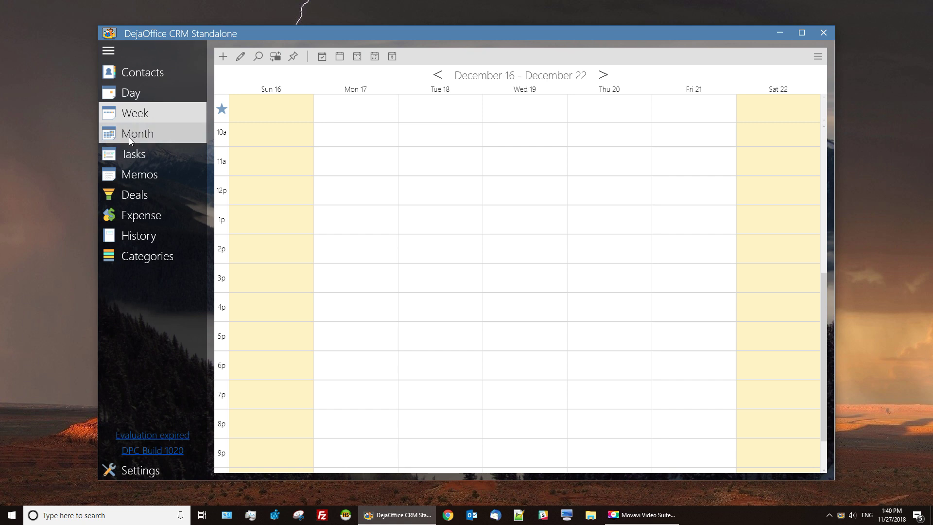
left_click(130, 137)
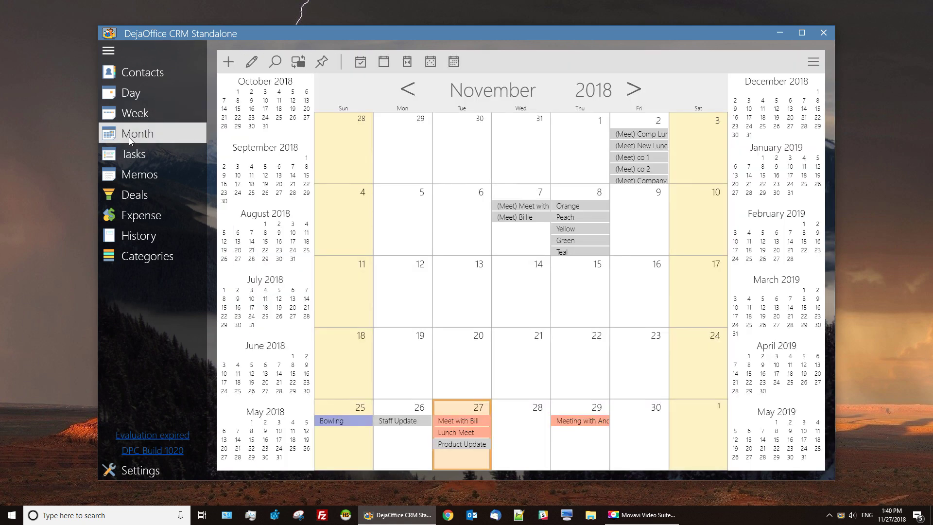
Book a Dark Blue meeting appointment at 4 PM on December 20, 2018.
left_click(640, 88)
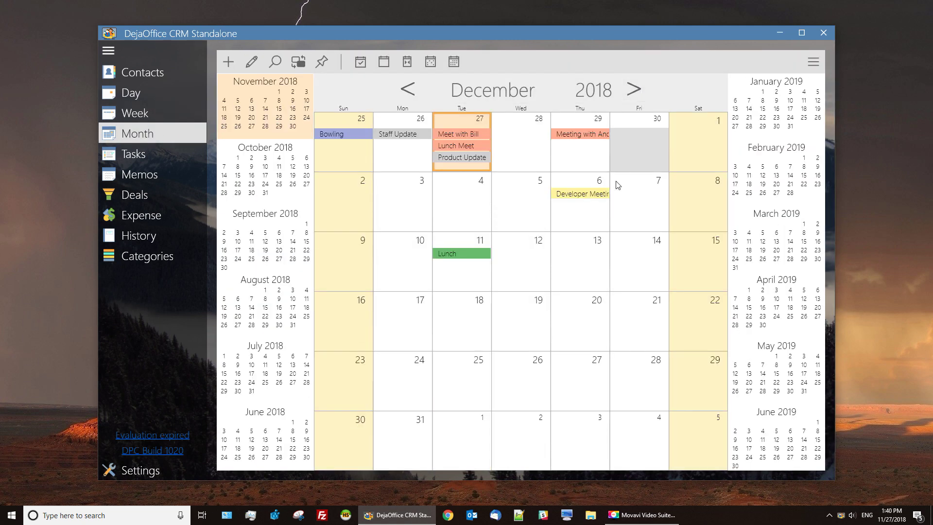
double_click(575, 316)
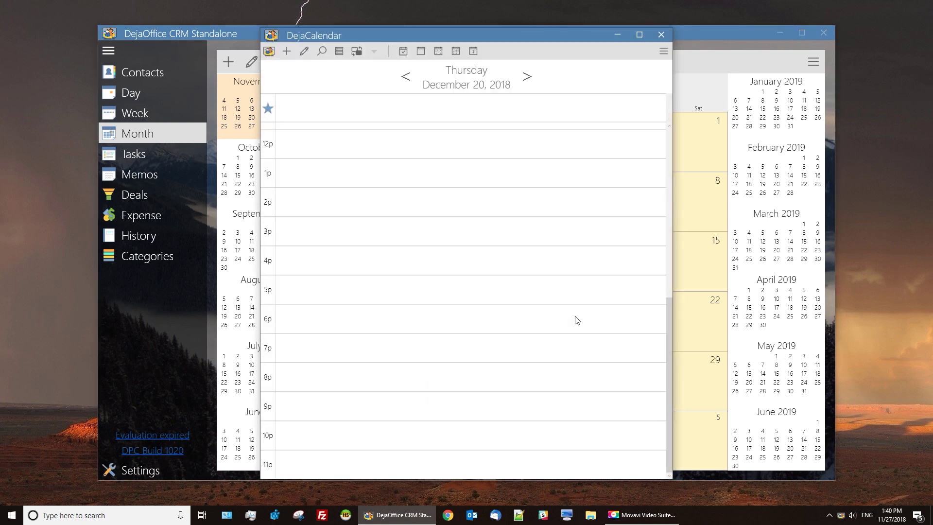
double_click(406, 254)
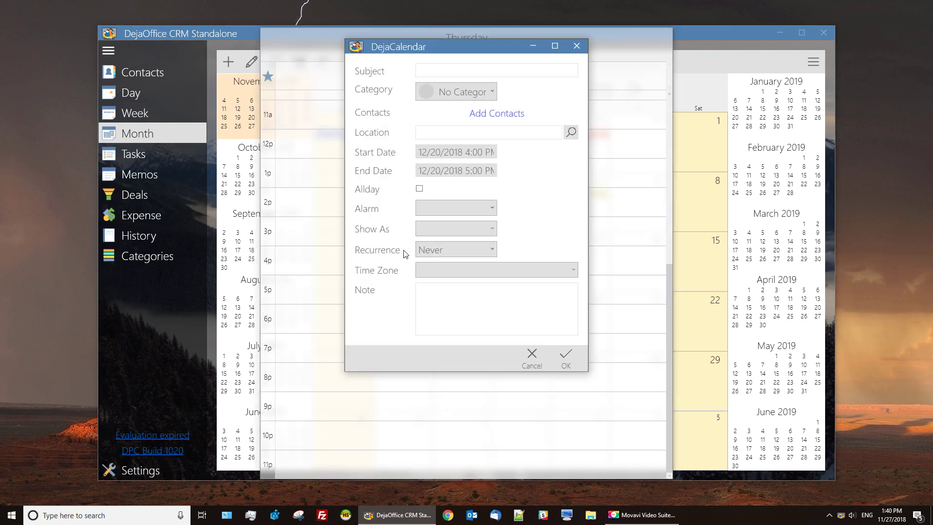
type("Meet with Drake")
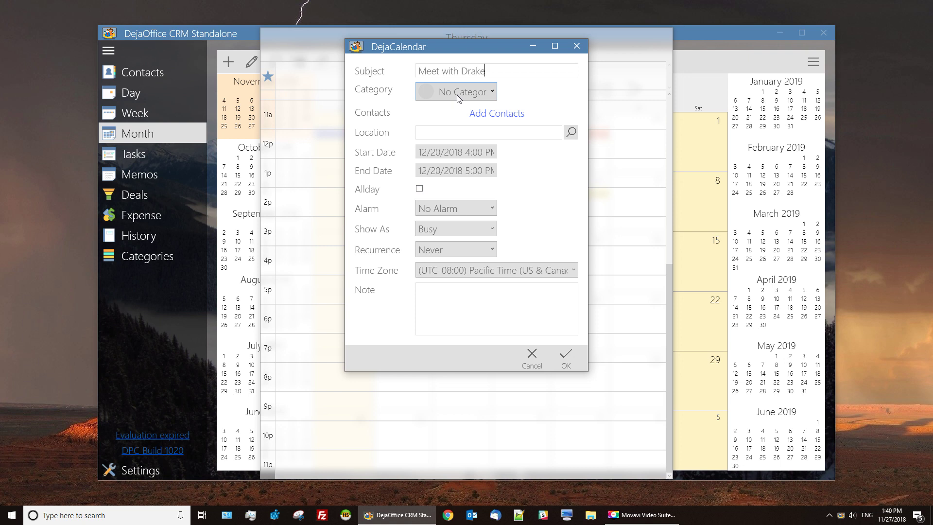
left_click(457, 93)
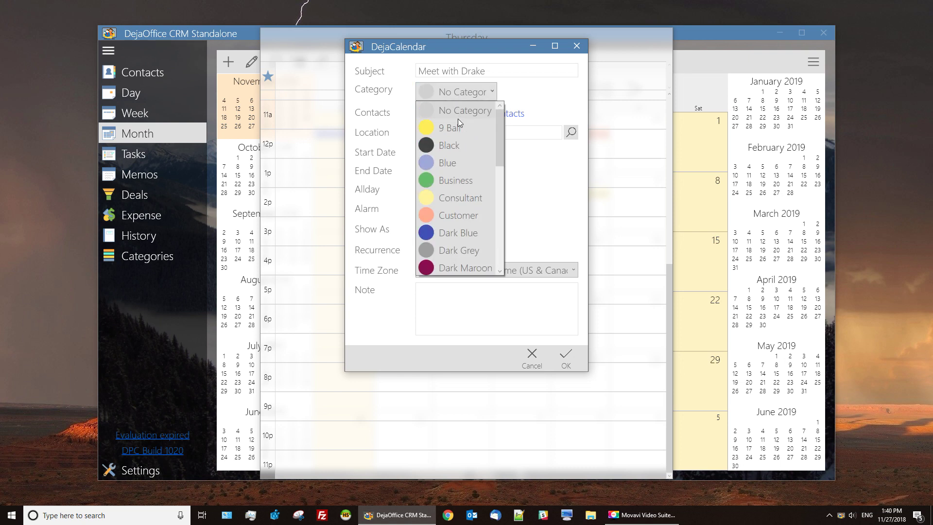
left_click(459, 233)
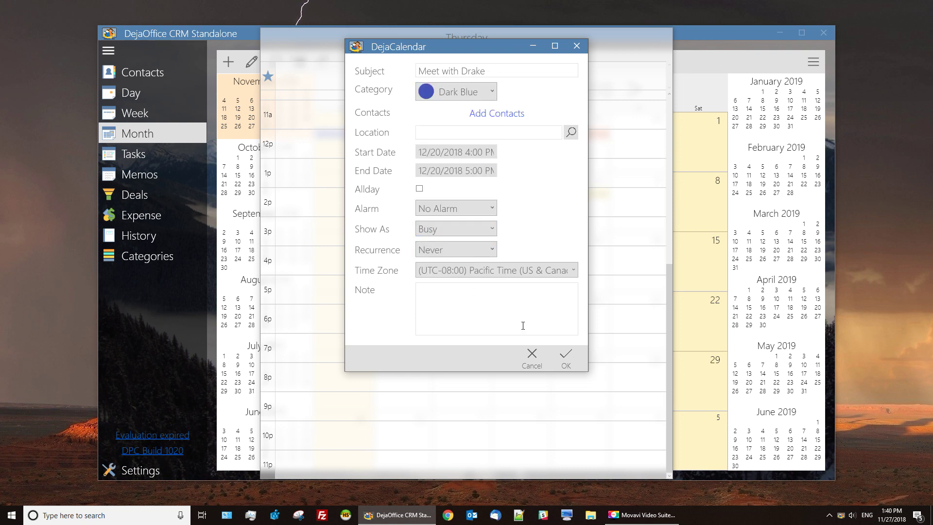
left_click(561, 357)
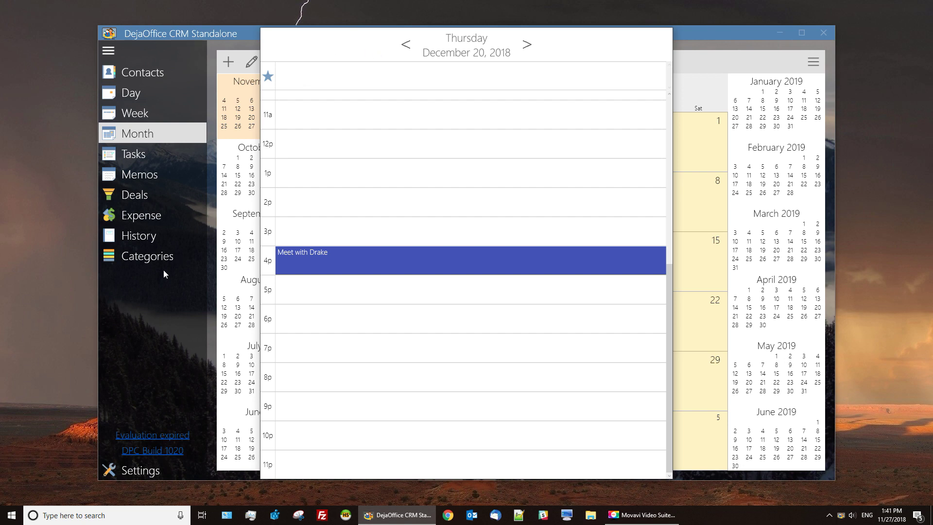
Close the floating day calendar window and show the task list.
mouse_move(588, 37)
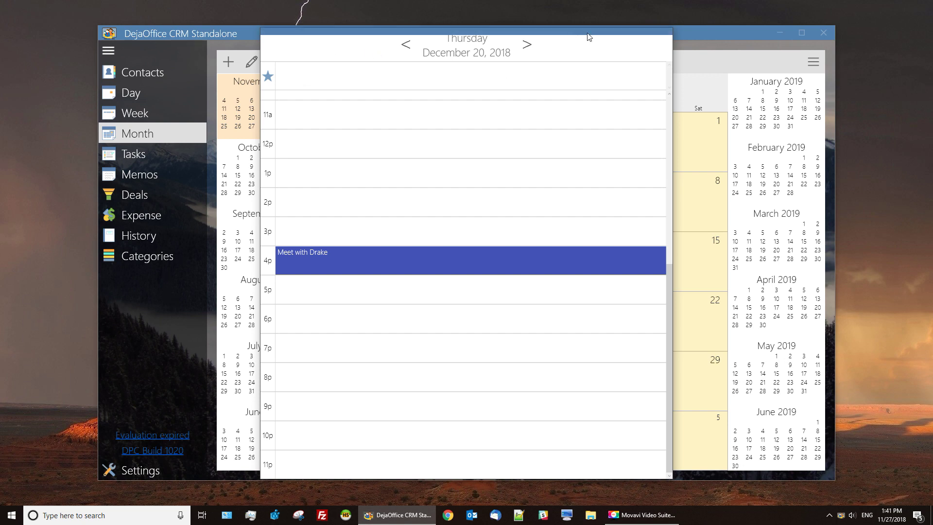
left_click(662, 34)
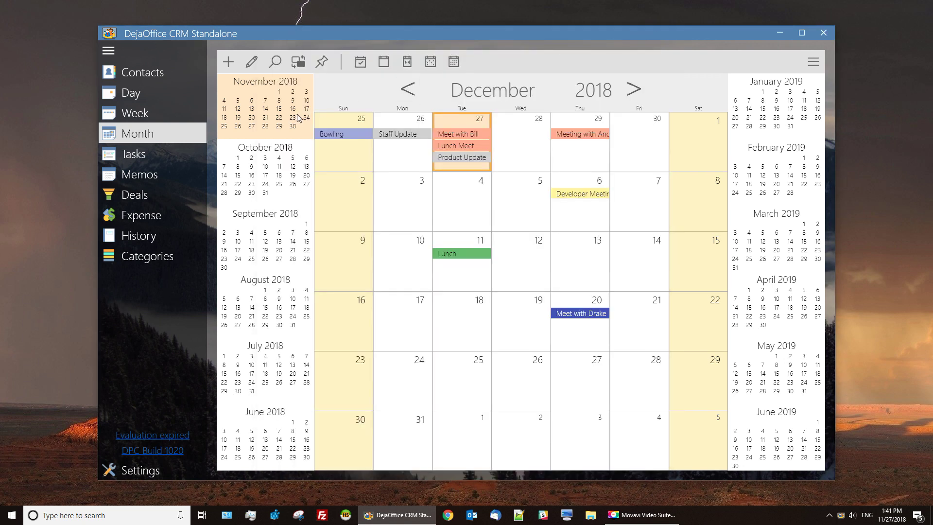
left_click(163, 153)
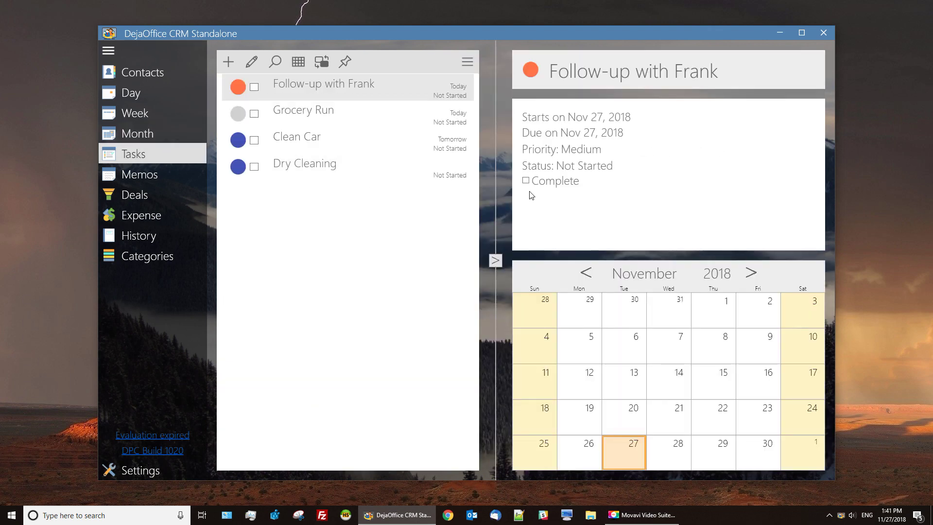
Mark Dry Cleaning completed and view the Clean Car and Grocery Run task details.
left_click(254, 167)
left_click(454, 143)
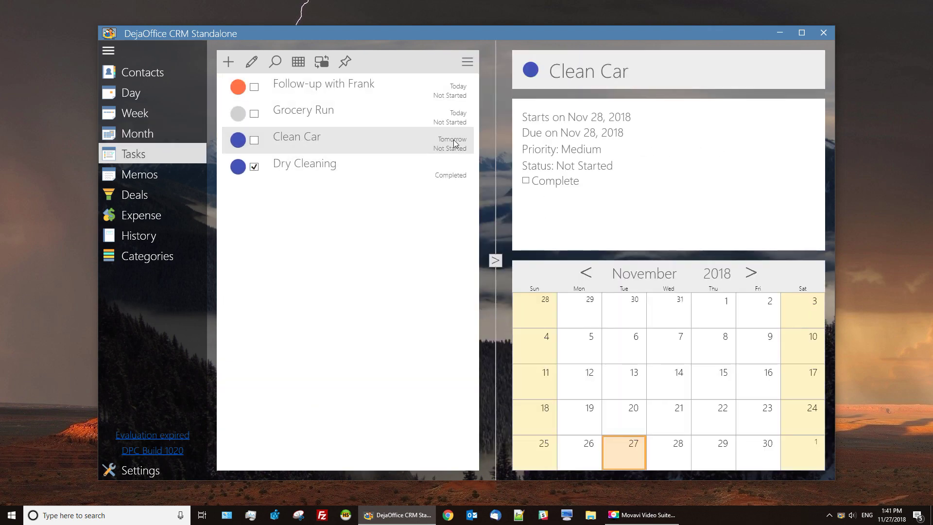
left_click(363, 116)
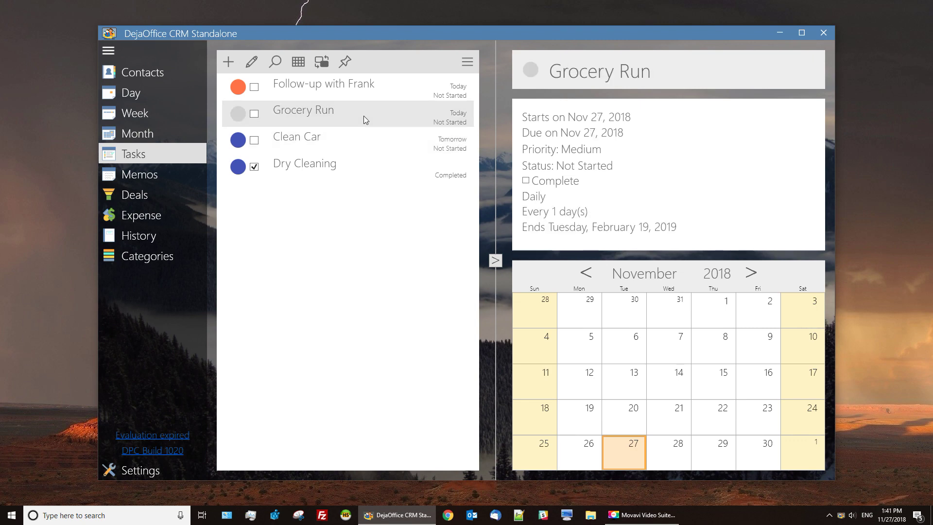
left_click(159, 77)
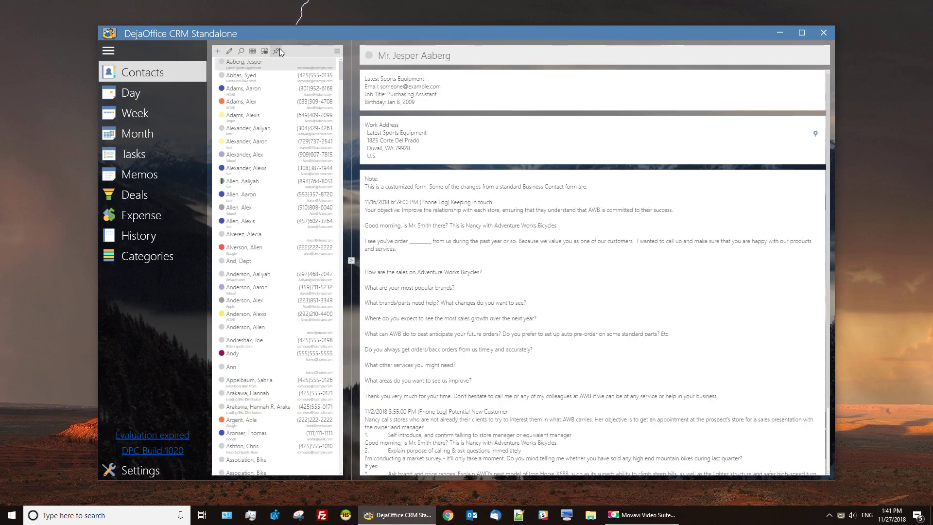
Pin the contact list as a floating desktop window and view a contact's card from it.
left_click(279, 49)
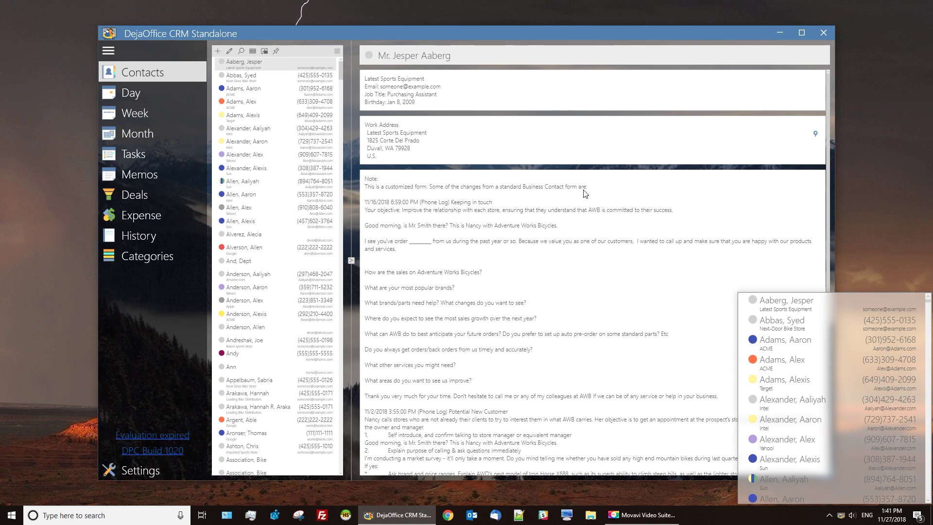
double_click(832, 317)
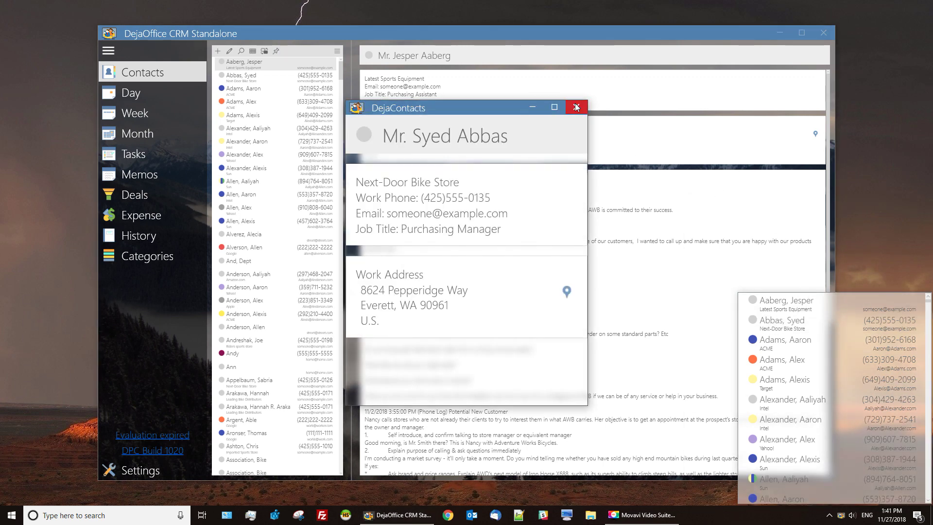
left_click(576, 107)
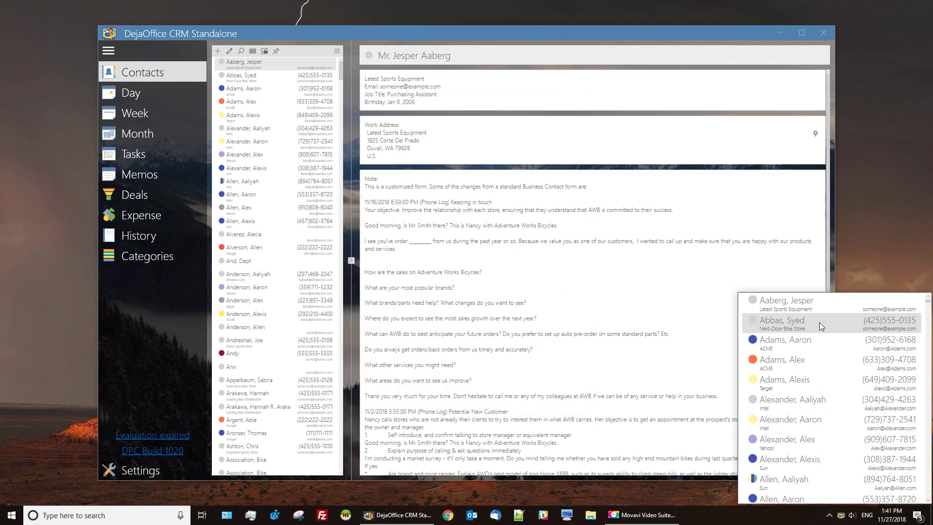
Search the floating contact list by name and view the matching contact's card.
type("bill")
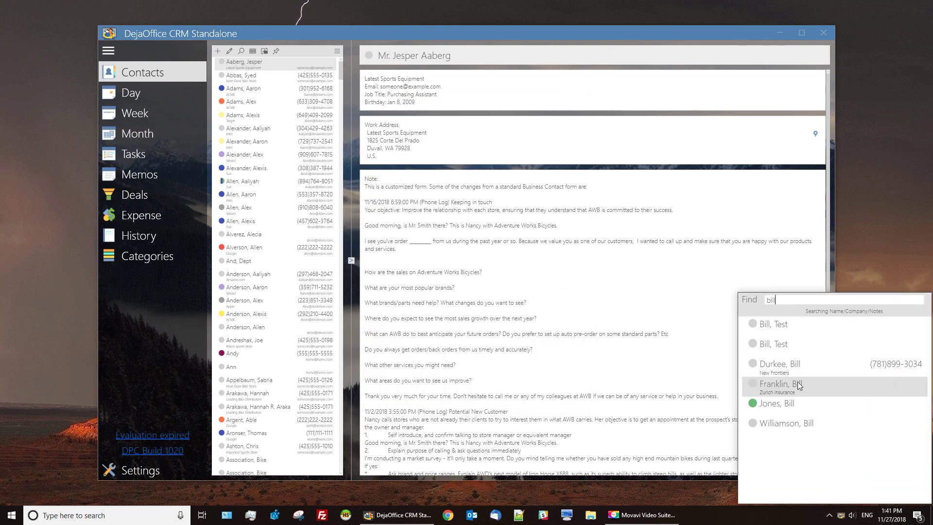
double_click(797, 382)
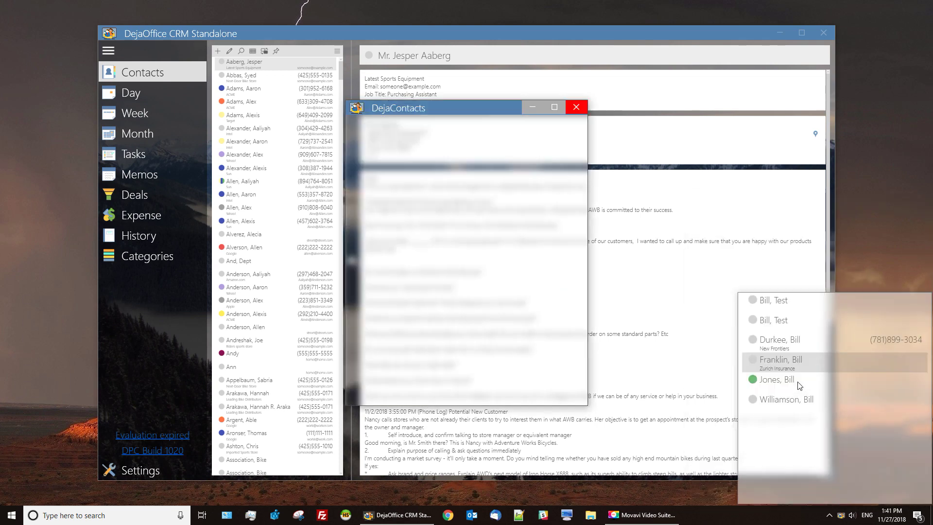
left_click(576, 107)
Pin the day calendar as a floating window and advance it to November 28.
left_click(174, 95)
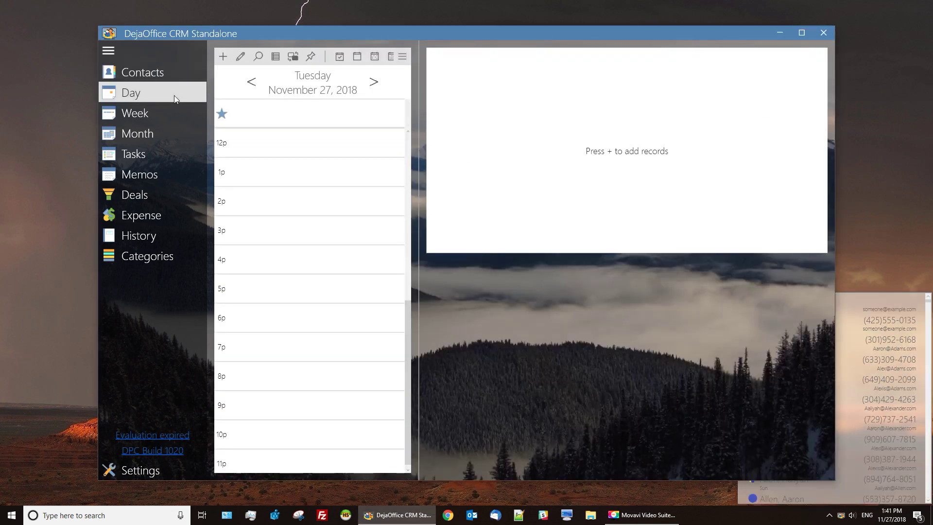
left_click(307, 57)
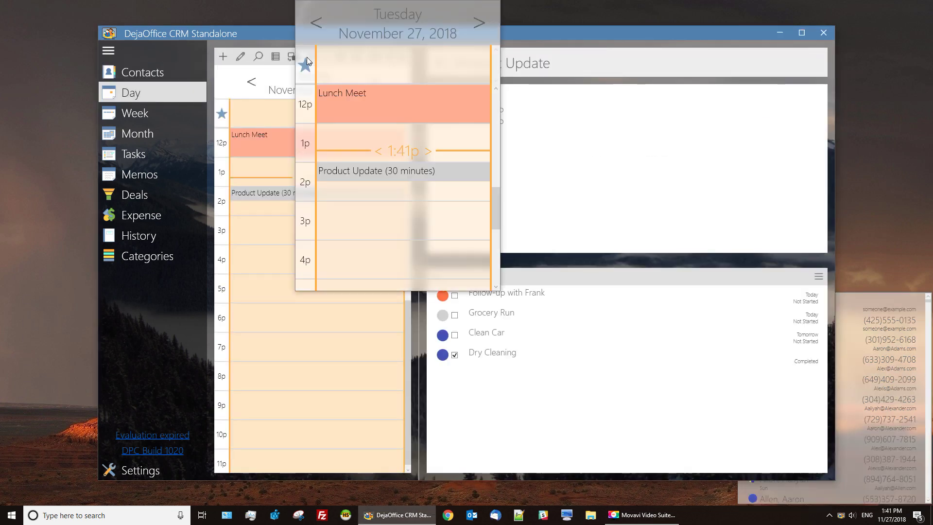
scroll(408, 80, "down", 3)
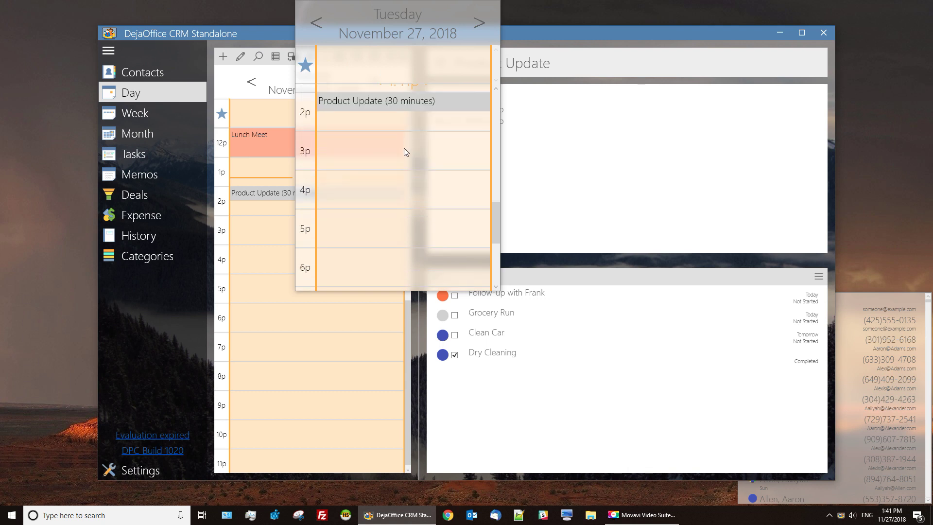
scroll(403, 147, "up", 3)
left_click(482, 25)
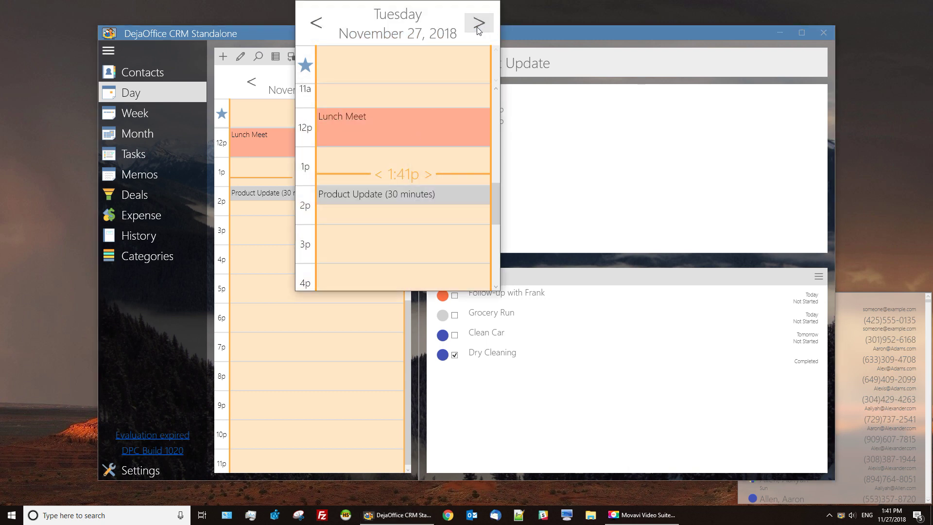
left_click(479, 29)
Add a 1 PM Distributor appointment 'New Meet' on November 28, then show the week calendar.
double_click(393, 160)
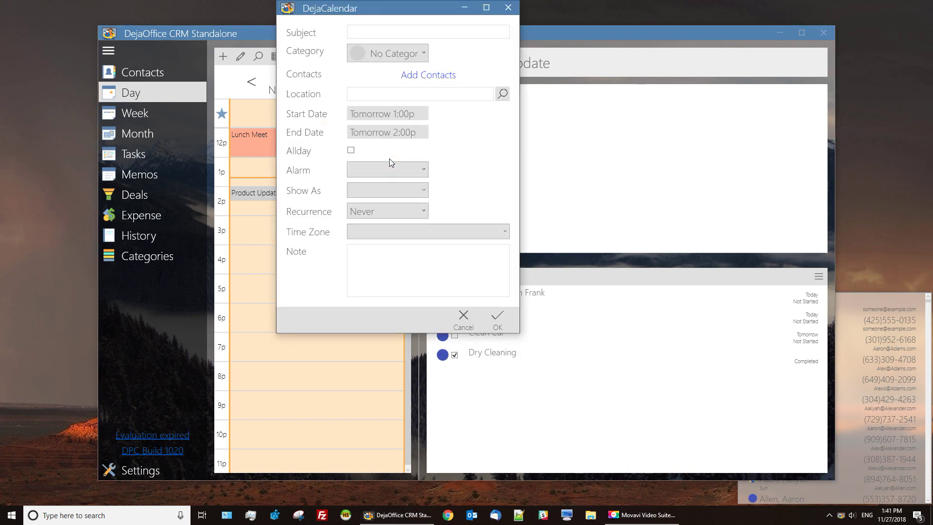
type("New Meet")
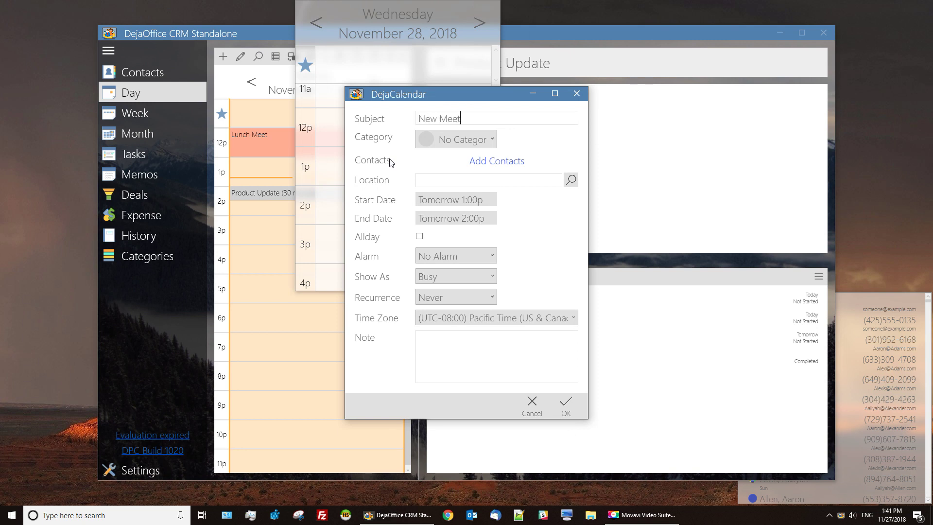
left_click(445, 136)
scroll(447, 190, "down", 2)
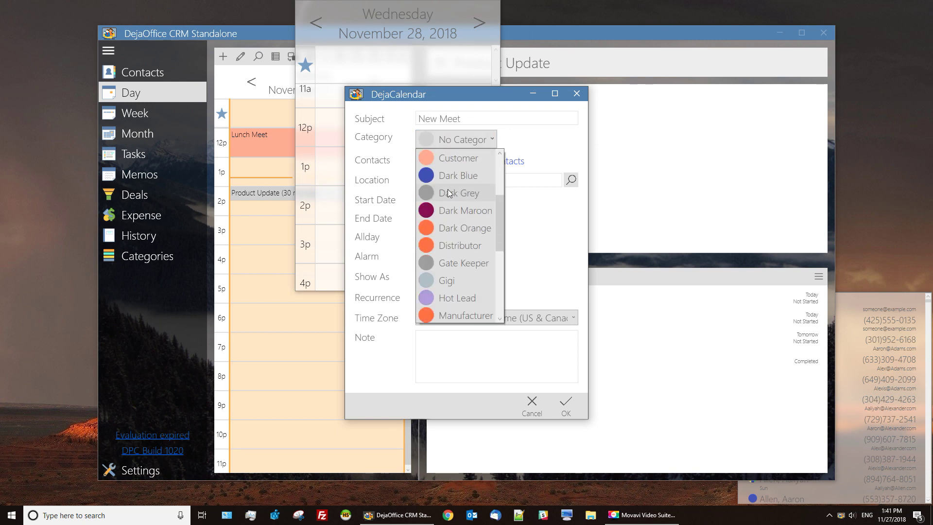
left_click(457, 243)
left_click(563, 404)
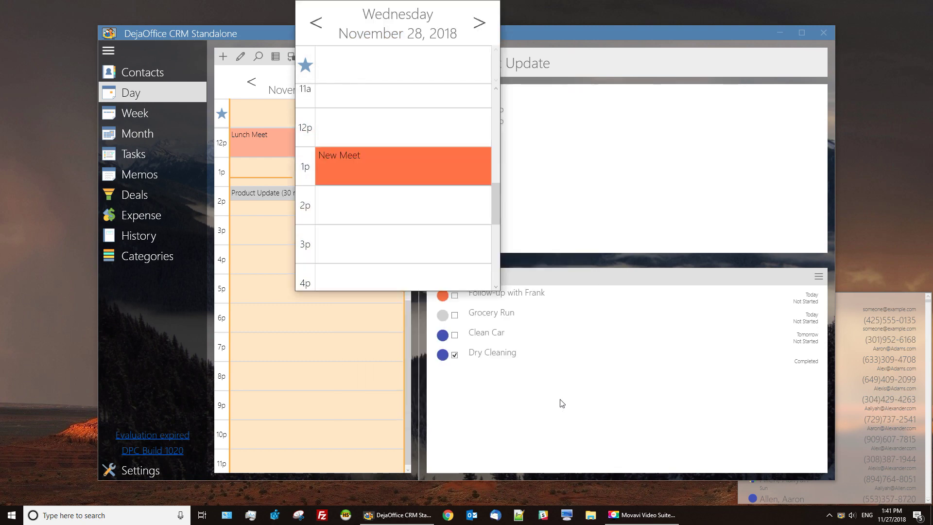
left_click(185, 291)
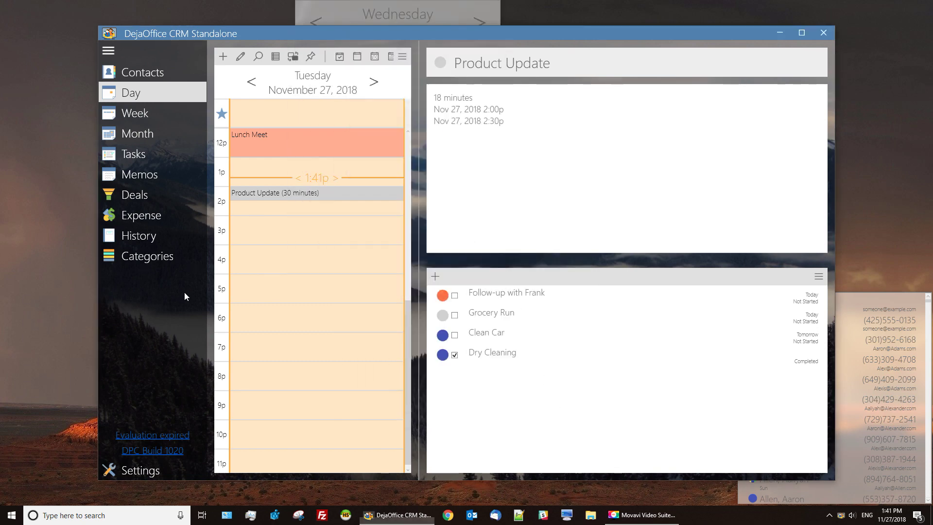
left_click(150, 118)
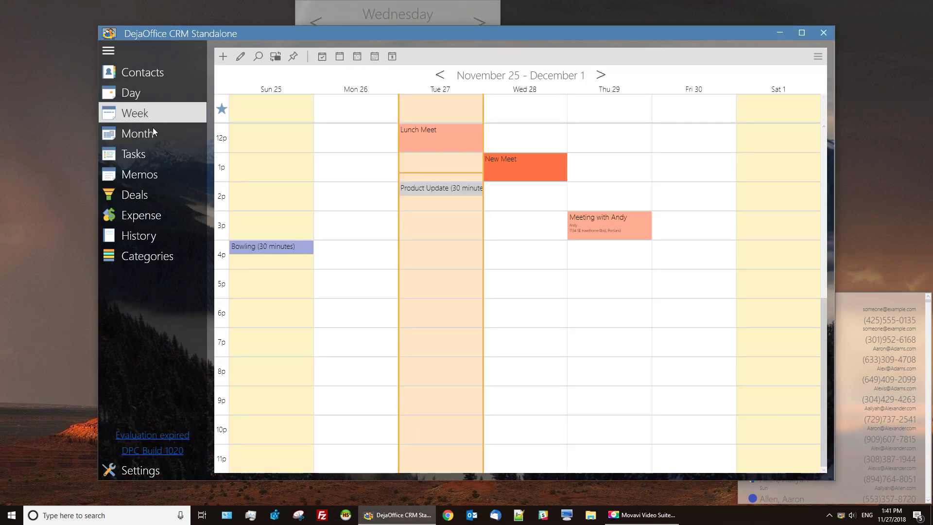
Pin the month calendar as a floating window and open December 14, 2018.
left_click(153, 135)
left_click(317, 67)
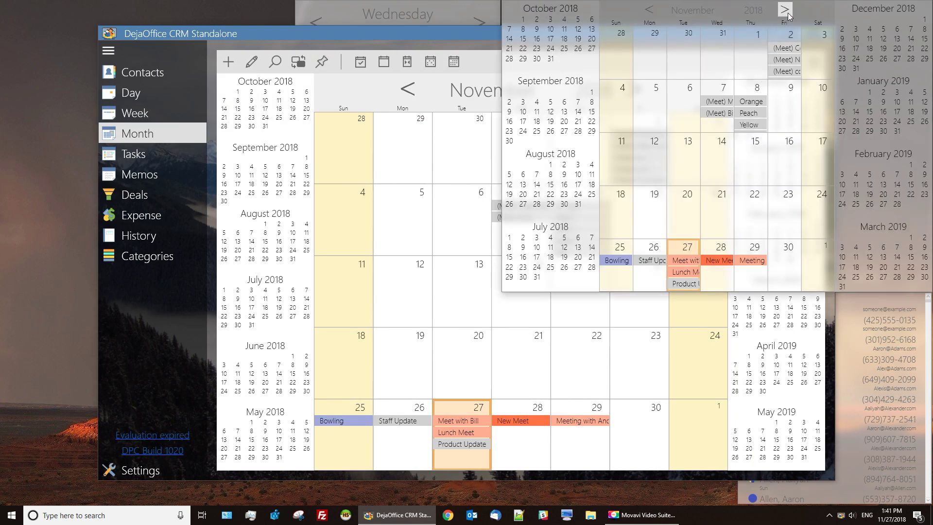
left_click(786, 12)
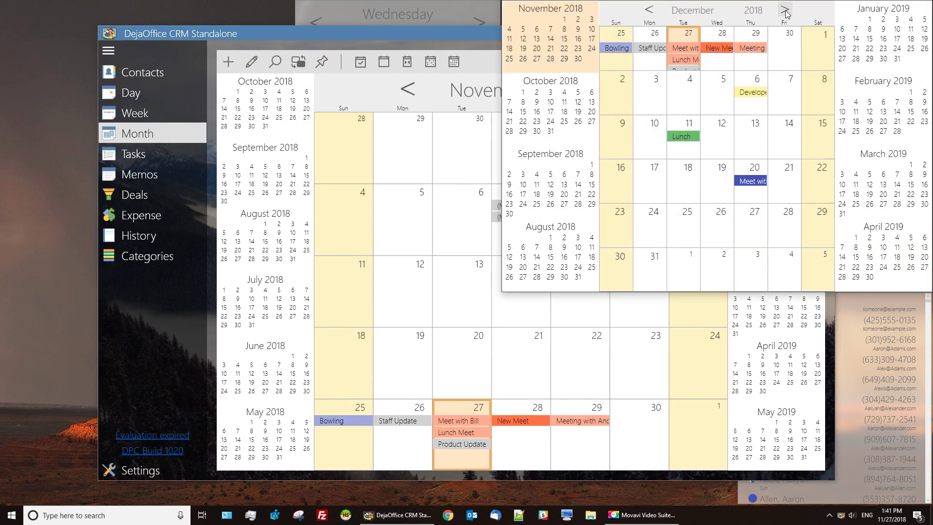
double_click(788, 143)
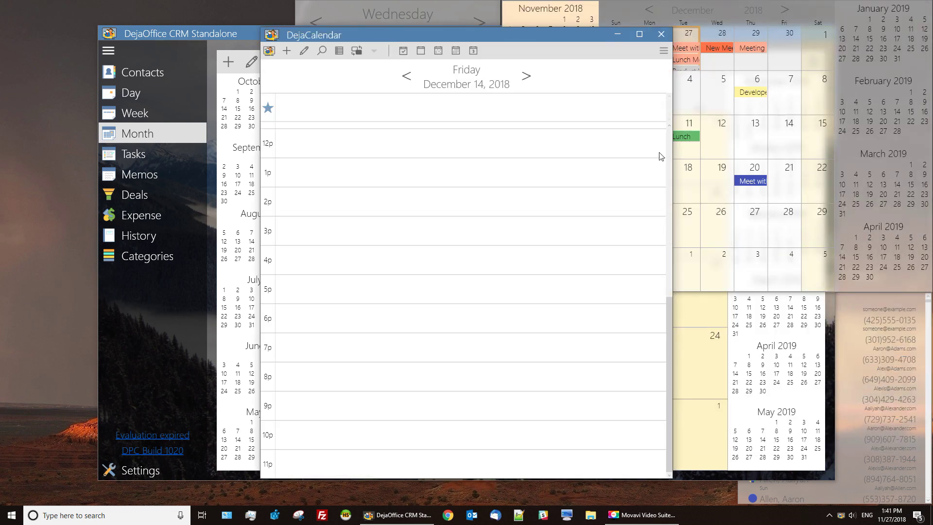
Add a 5 PM Manufacturer 'Business Dinner' event and close the day view window.
double_click(413, 283)
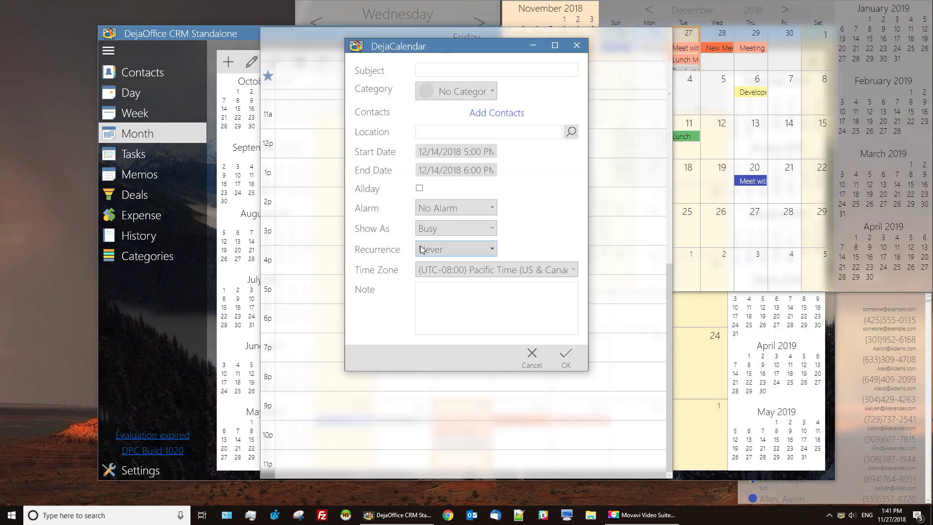
type("Business Dinner")
left_click(467, 93)
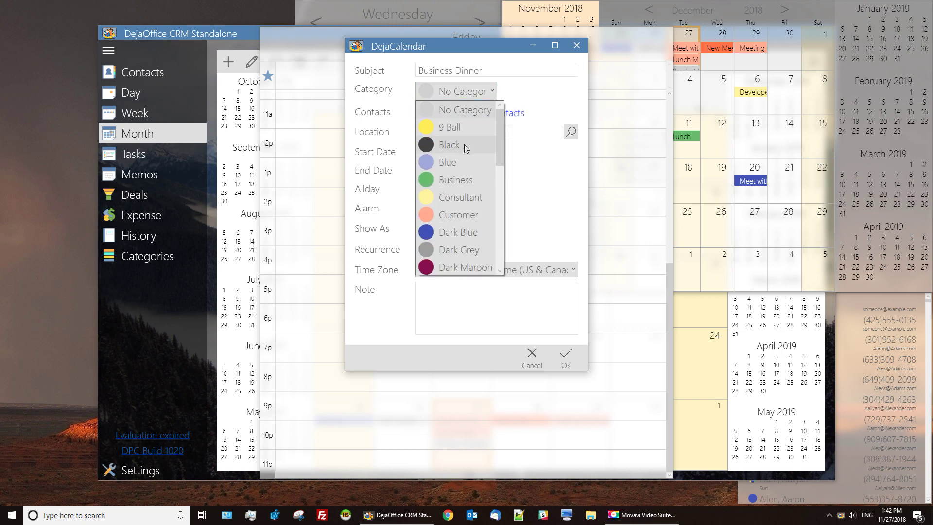
scroll(464, 144, "down", 2)
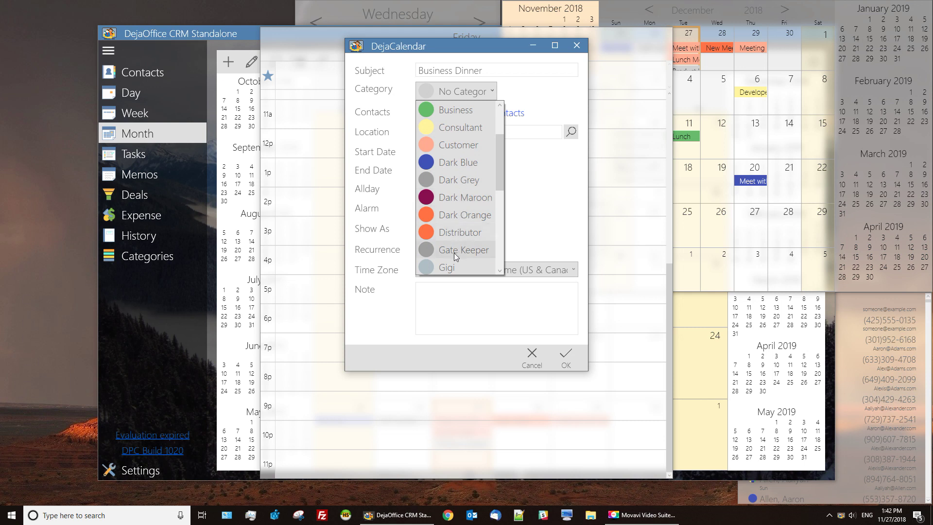
scroll(454, 253, "down", 2)
left_click(459, 234)
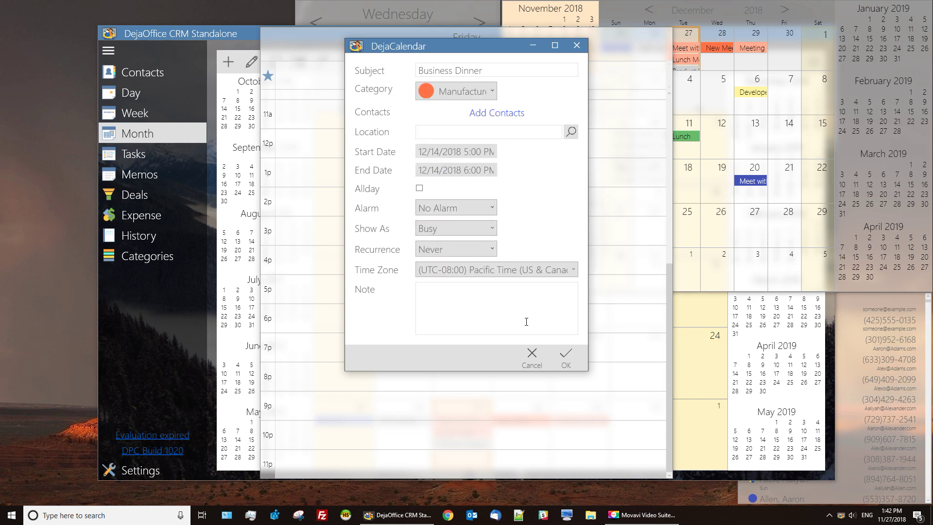
left_click(570, 365)
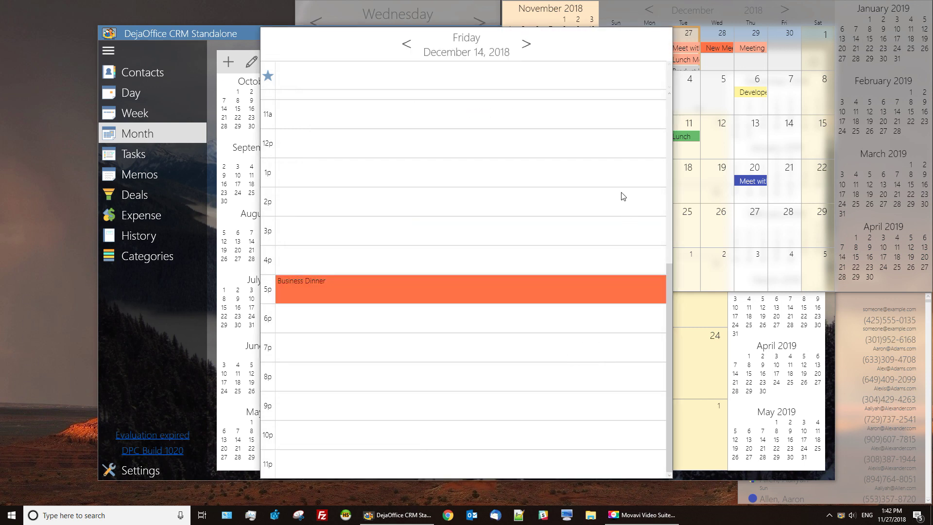
mouse_move(583, 41)
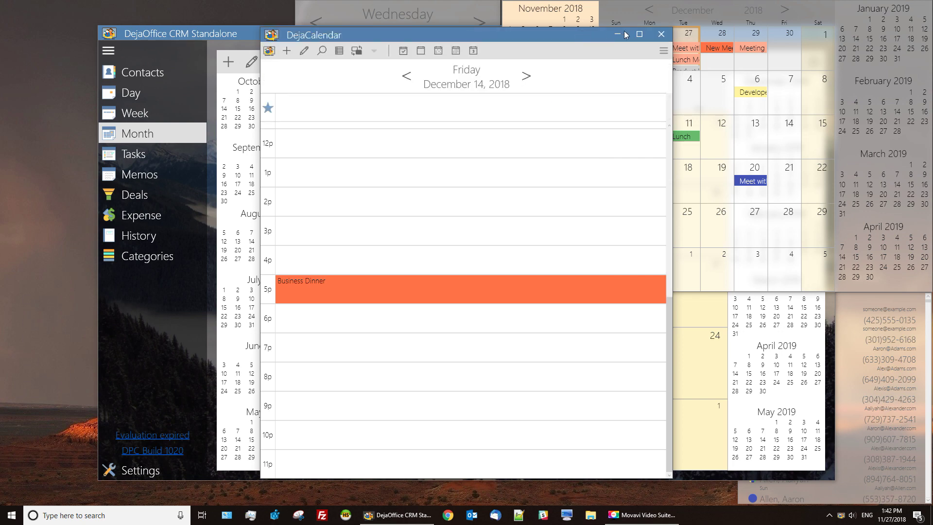
left_click(661, 34)
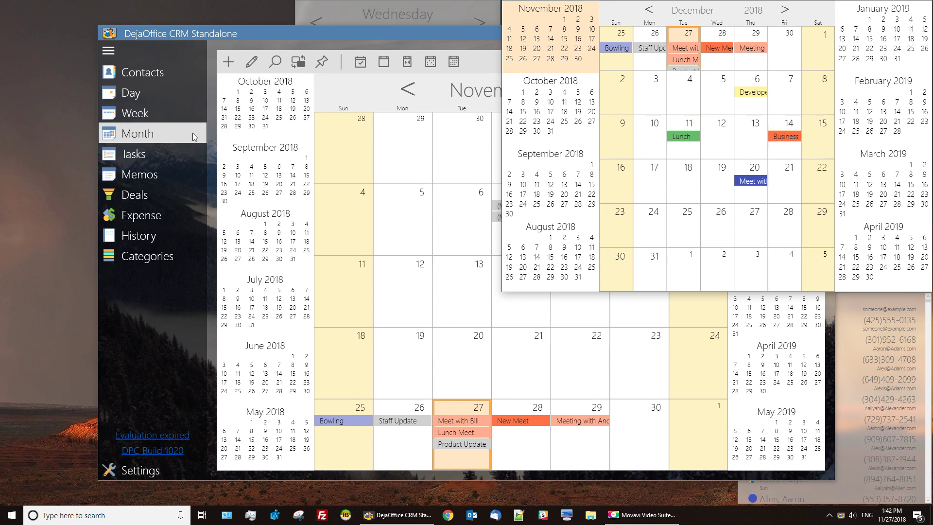
Pin the task list as a floating desktop window and view the Clean Car task's details.
left_click(176, 152)
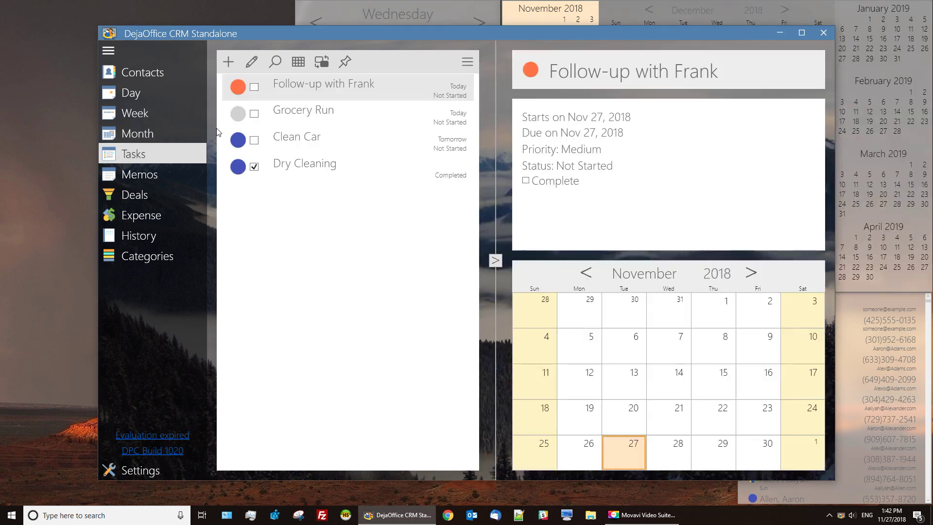
left_click(344, 62)
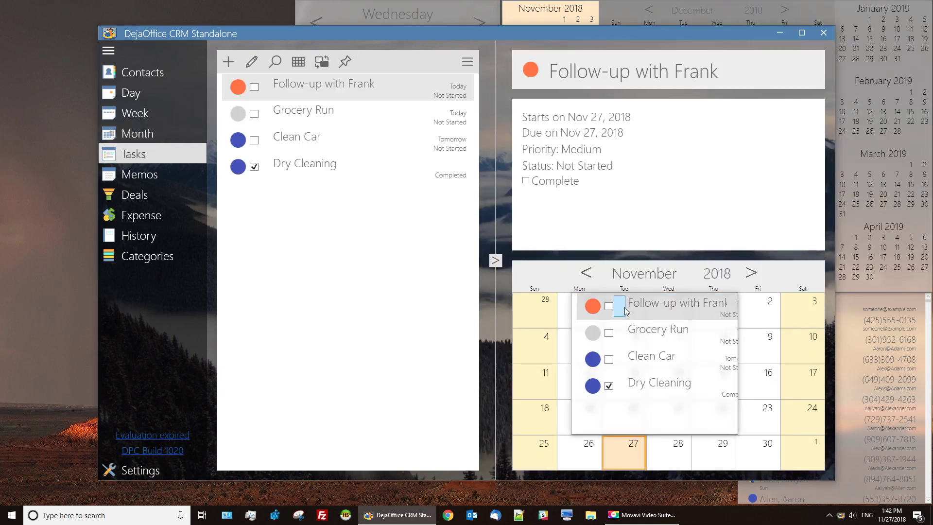
left_click(622, 410)
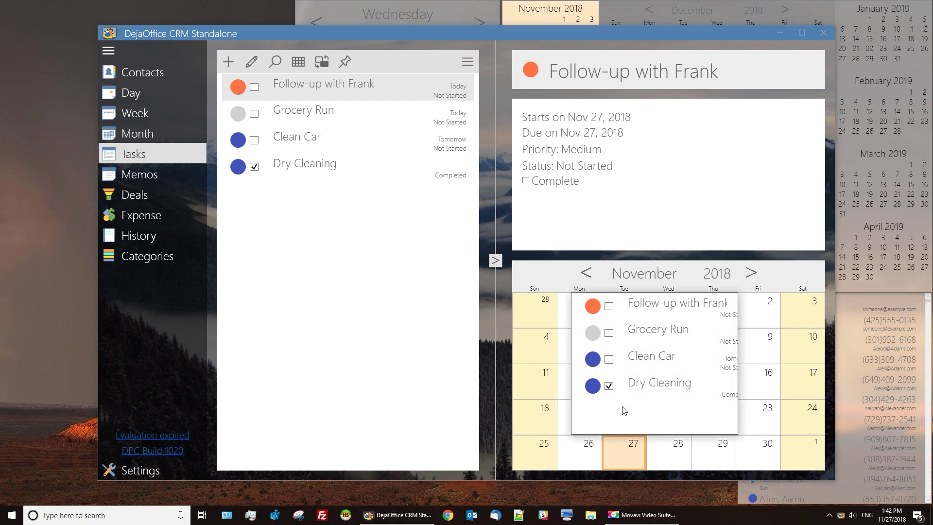
double_click(608, 362)
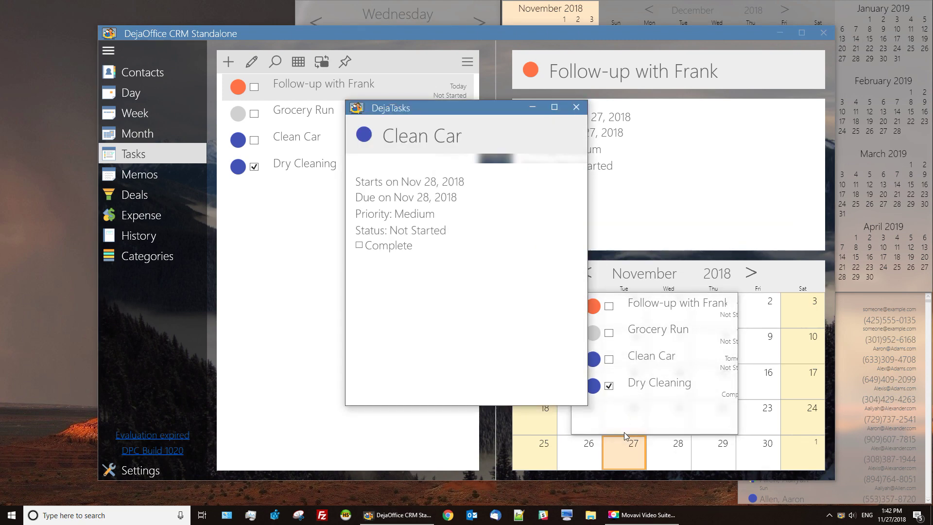
left_click(576, 107)
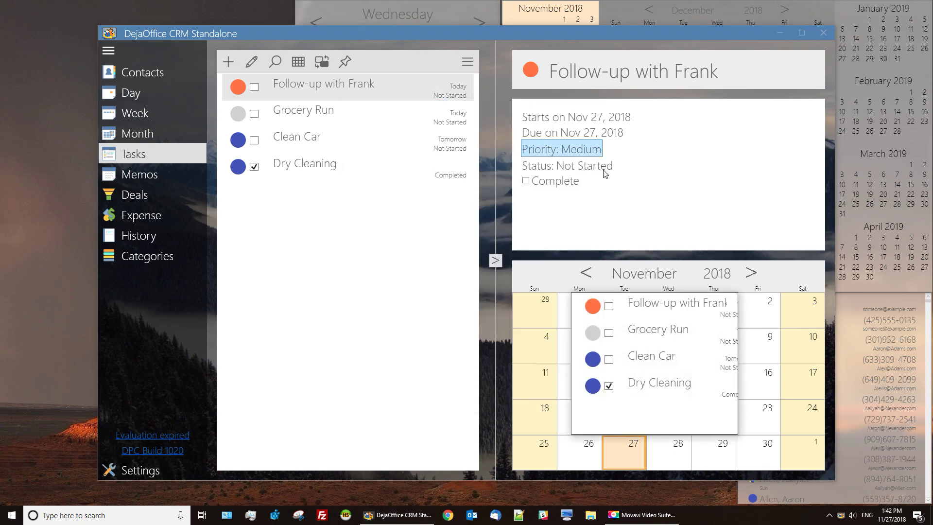
Close the main CRM window and move the day view back to Monday, November 26.
left_click(823, 32)
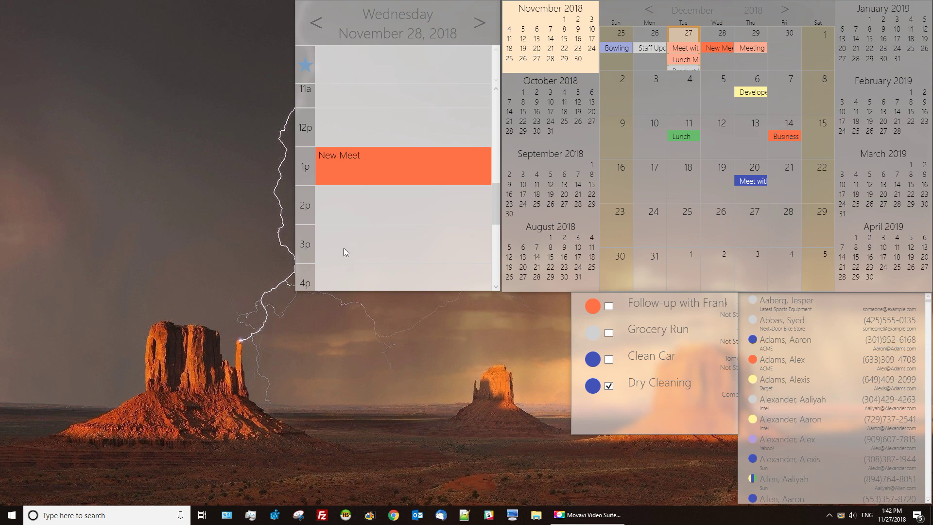
scroll(382, 168, "down", 1)
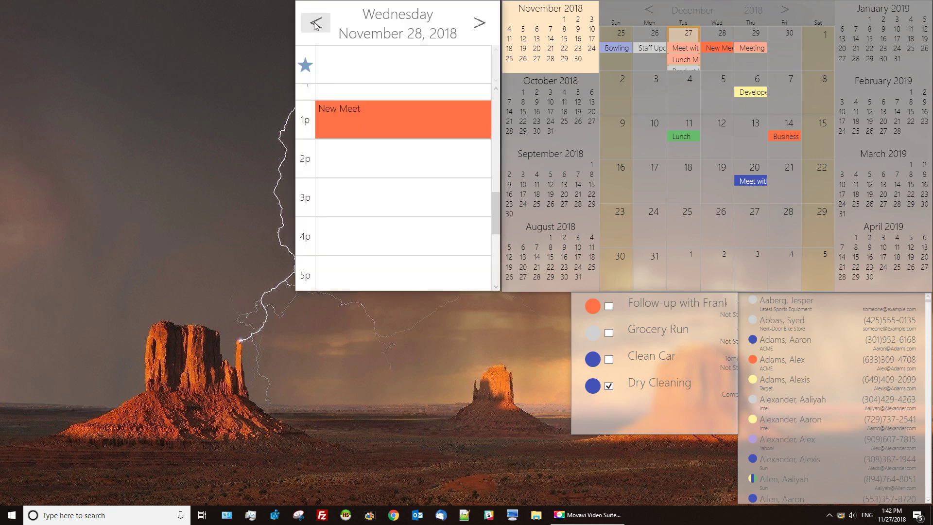
left_click(315, 23)
left_click(315, 24)
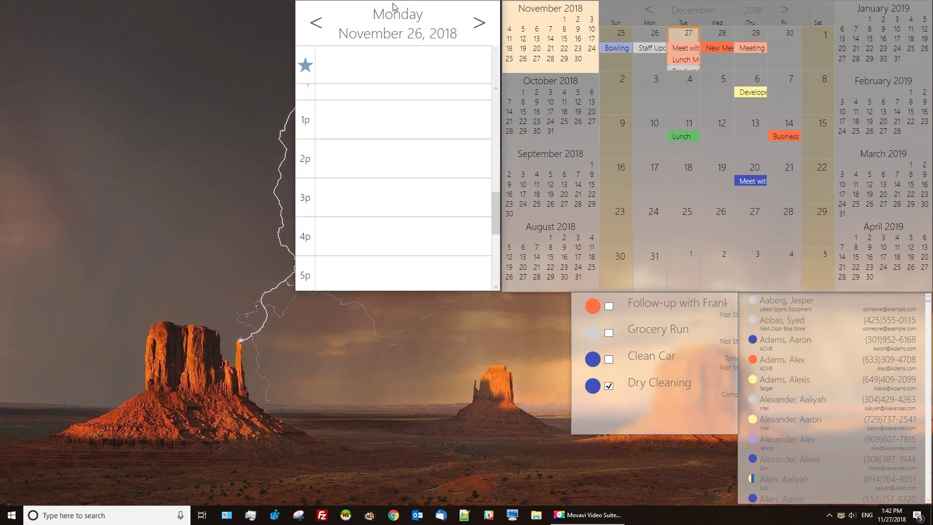
Hide the day window's title bar and toolbar and switch it to a darker theme.
mouse_move(393, 6)
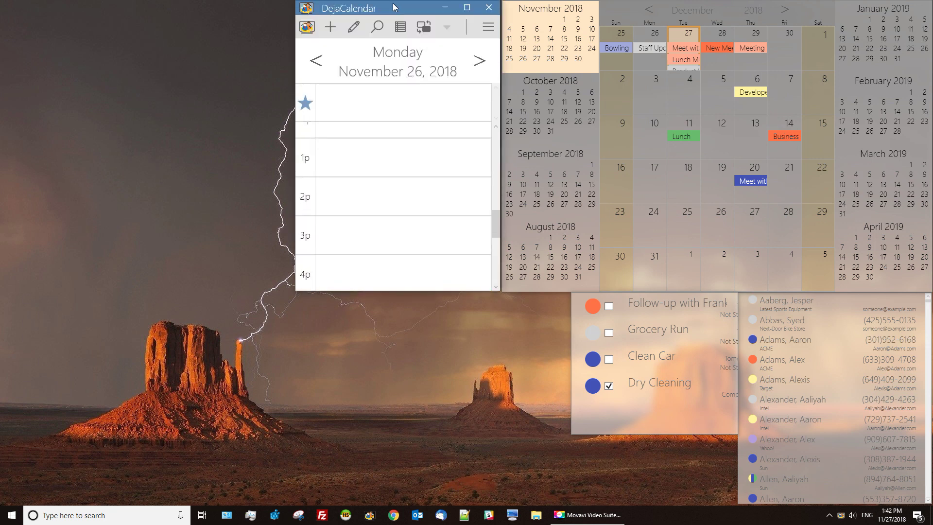
left_click(450, 27)
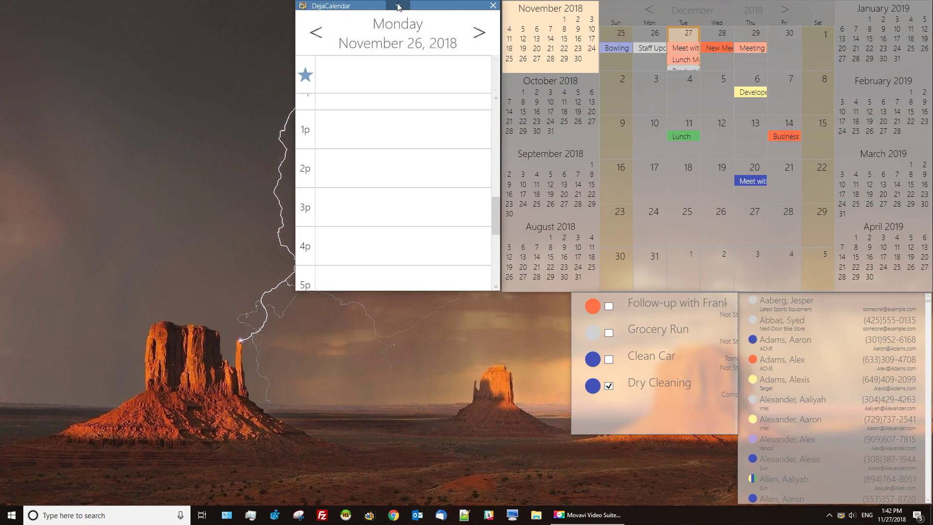
mouse_move(395, 6)
left_click(424, 25)
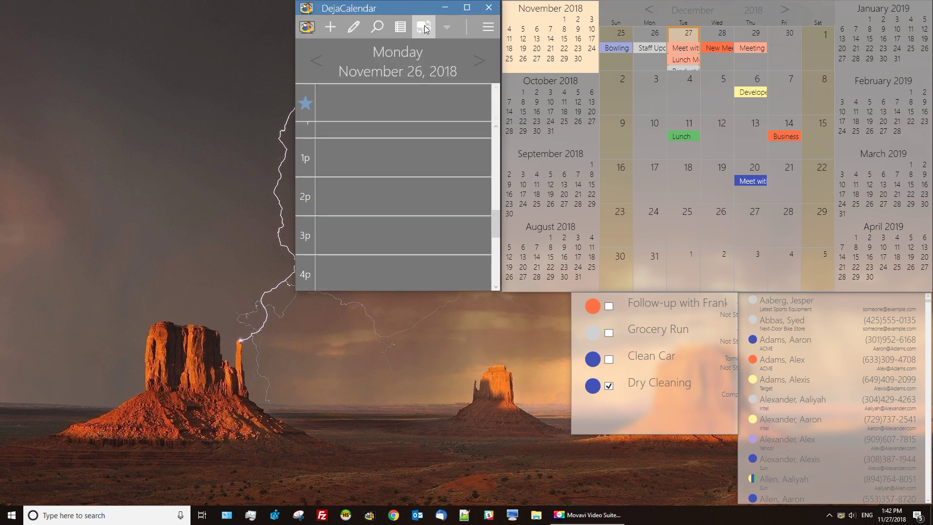
left_click(425, 25)
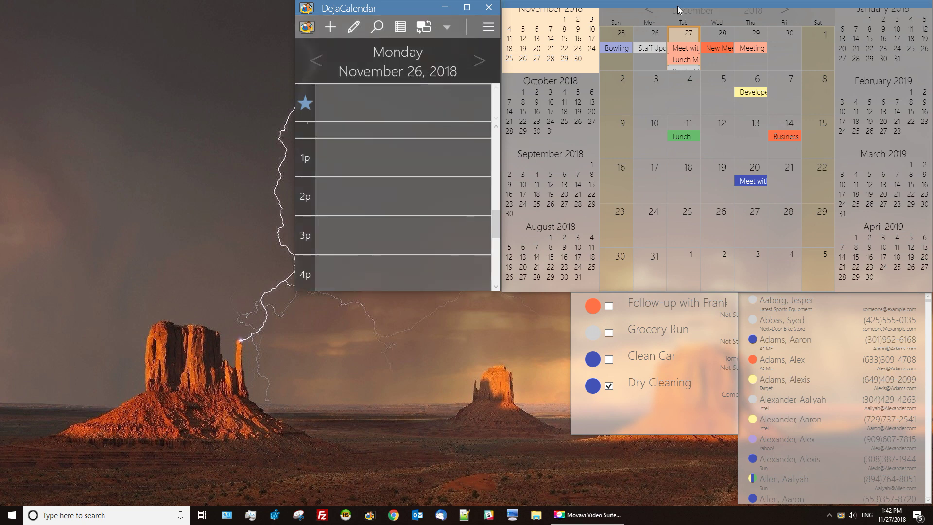
Give the month window a dark grey theme showing November 2018, then show the tasks window's toolbar.
mouse_move(678, 7)
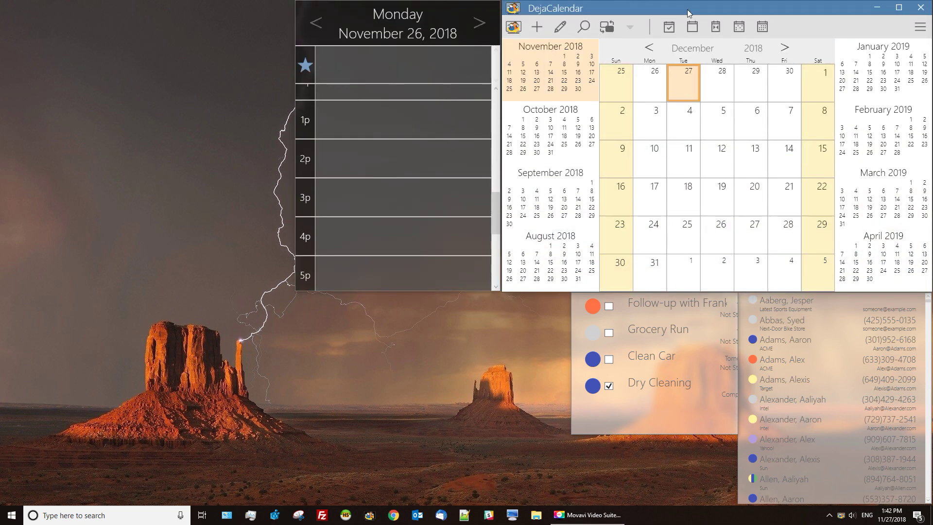
left_click(605, 27)
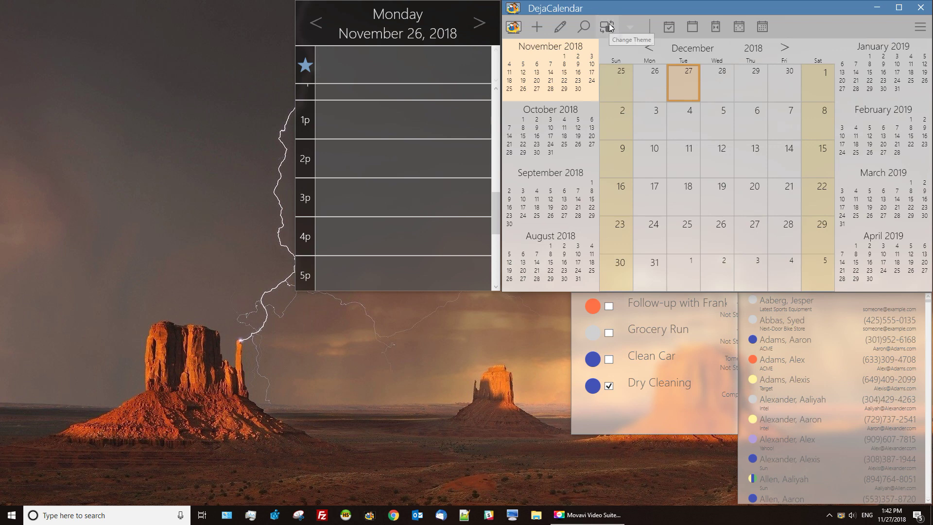
left_click(607, 28)
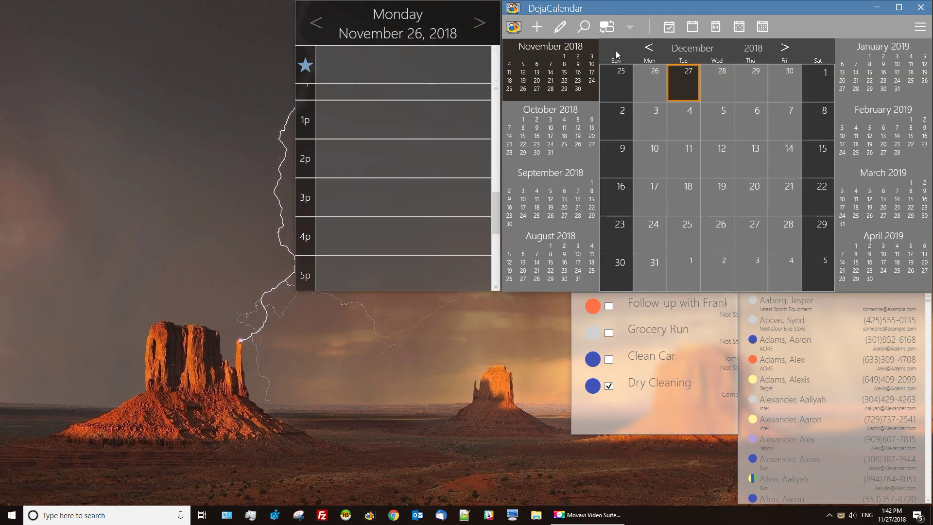
left_click(648, 47)
left_click(649, 47)
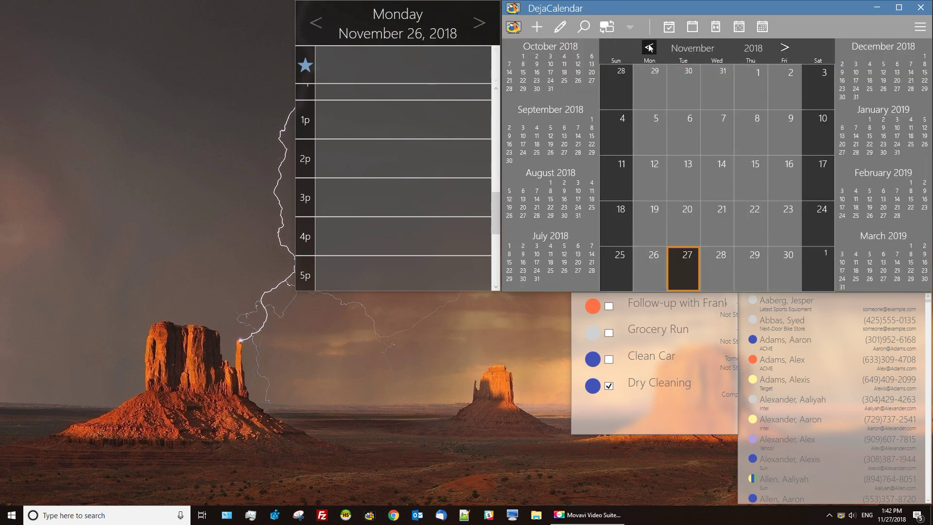
left_click(785, 47)
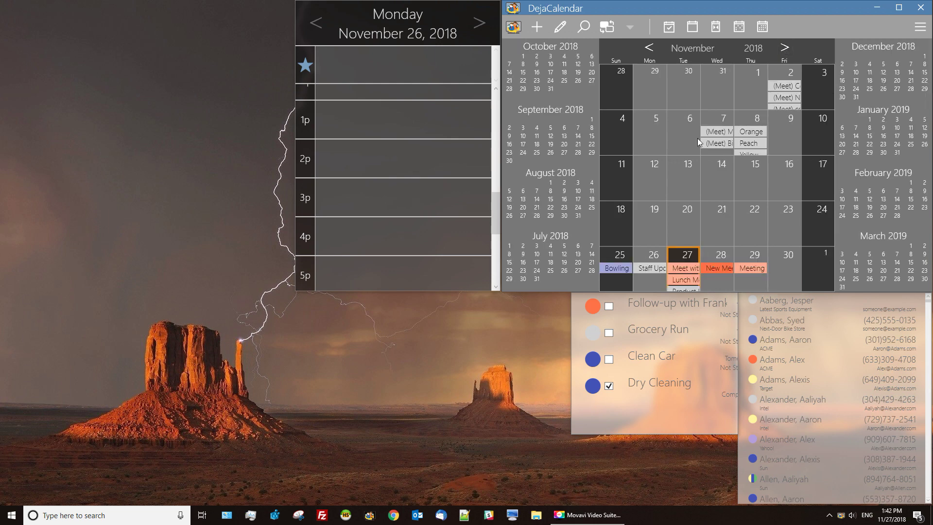
left_click(514, 423)
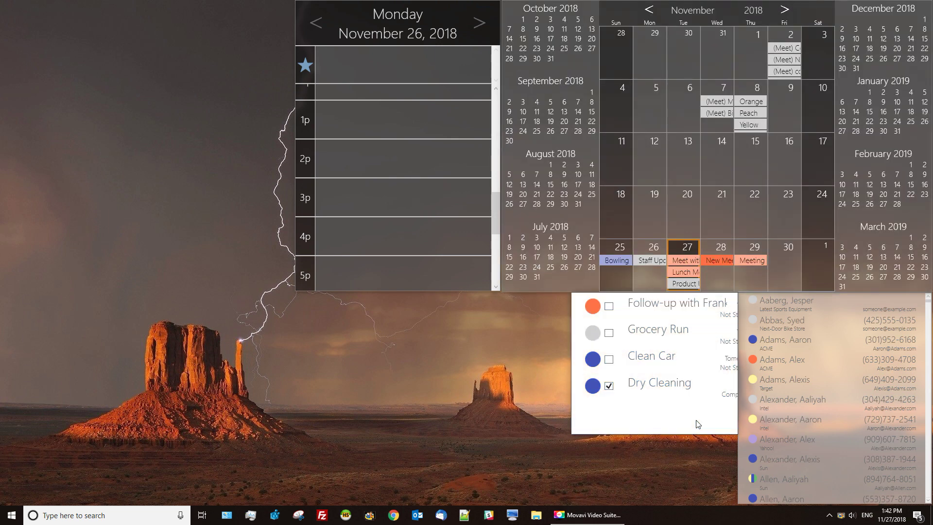
left_click(646, 299)
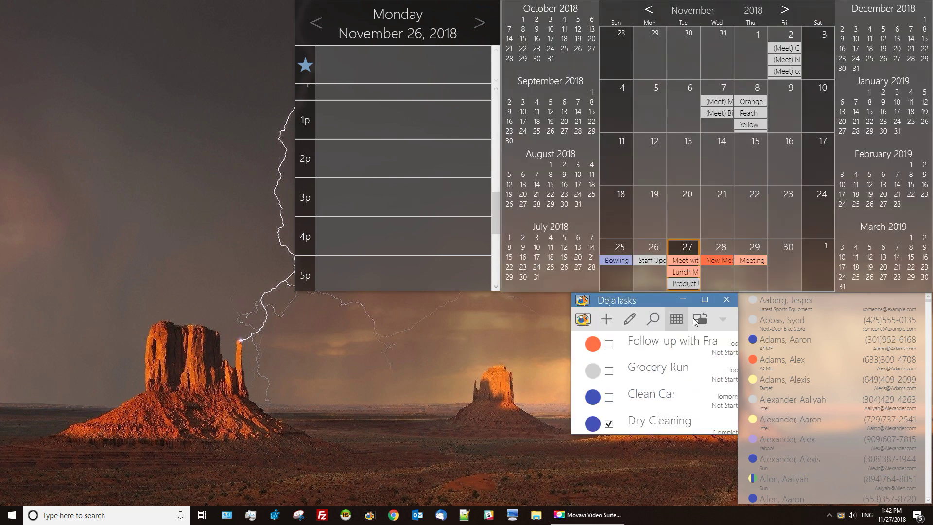
Cycle the contacts window's theme to a translucent dark one, then focus the tasks window.
left_click(826, 304)
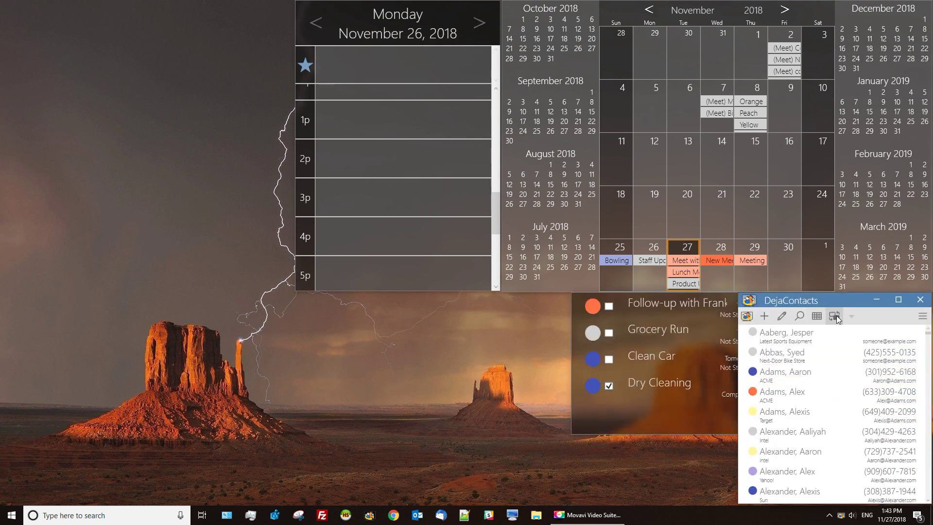
left_click(836, 315)
left_click(836, 316)
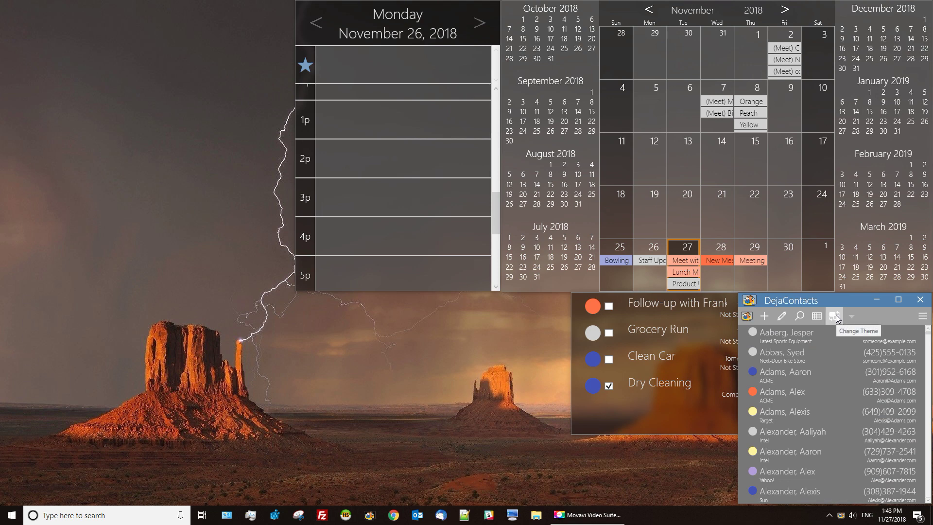
left_click(836, 316)
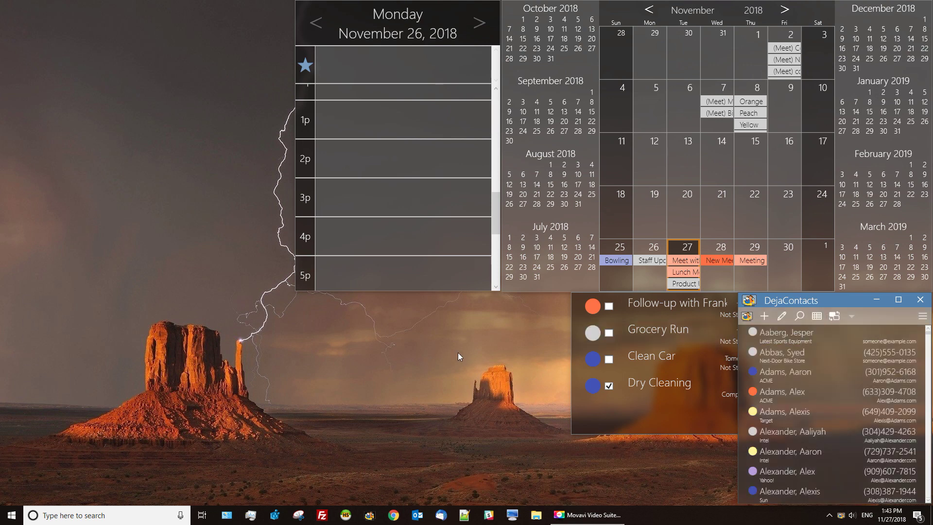
left_click(574, 325)
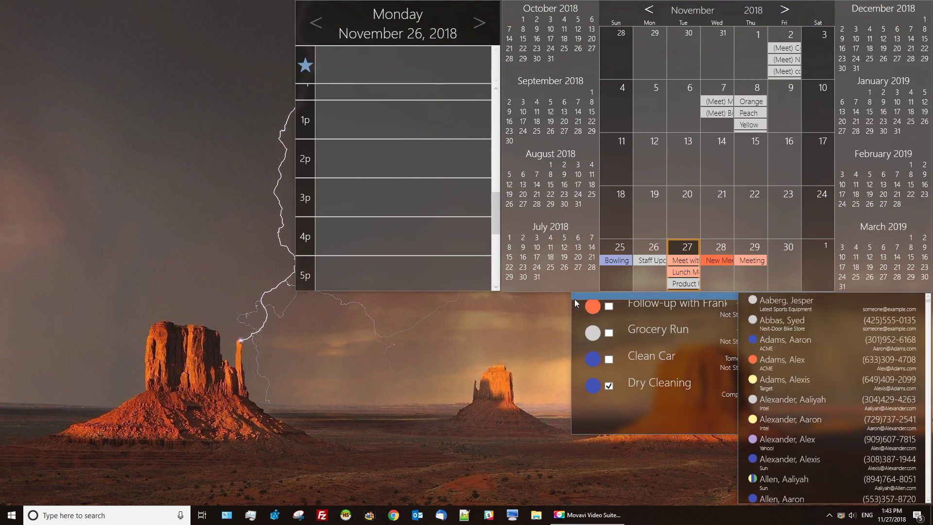
mouse_move(574, 299)
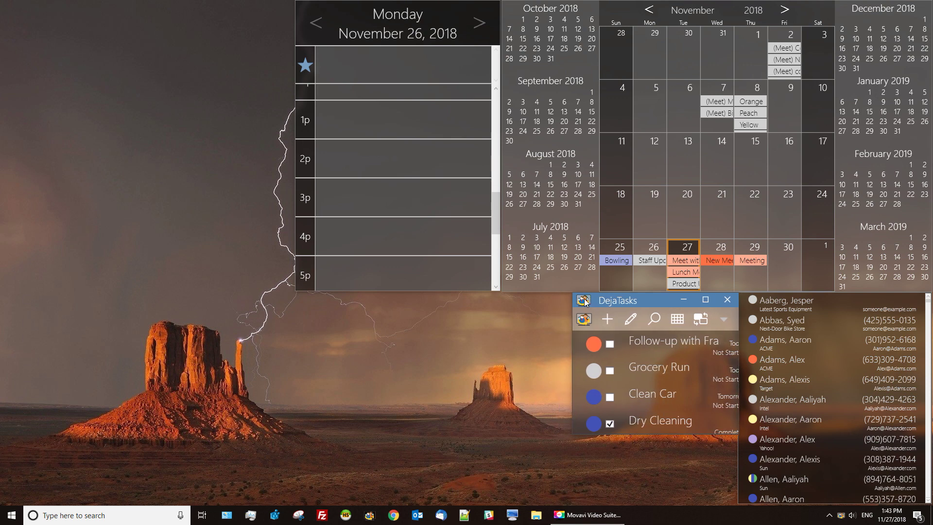